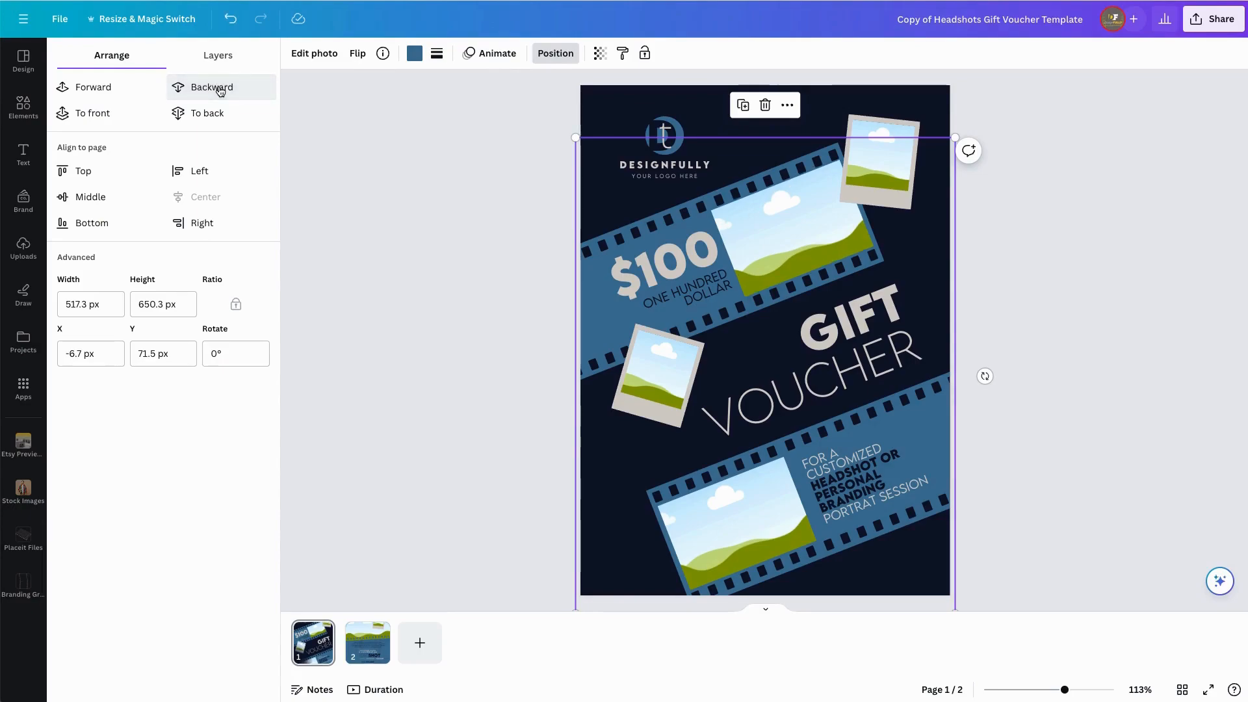
- Send the film-strip frame and the polaroid borders on page 1 backward in the layer order
left_click(220, 91)
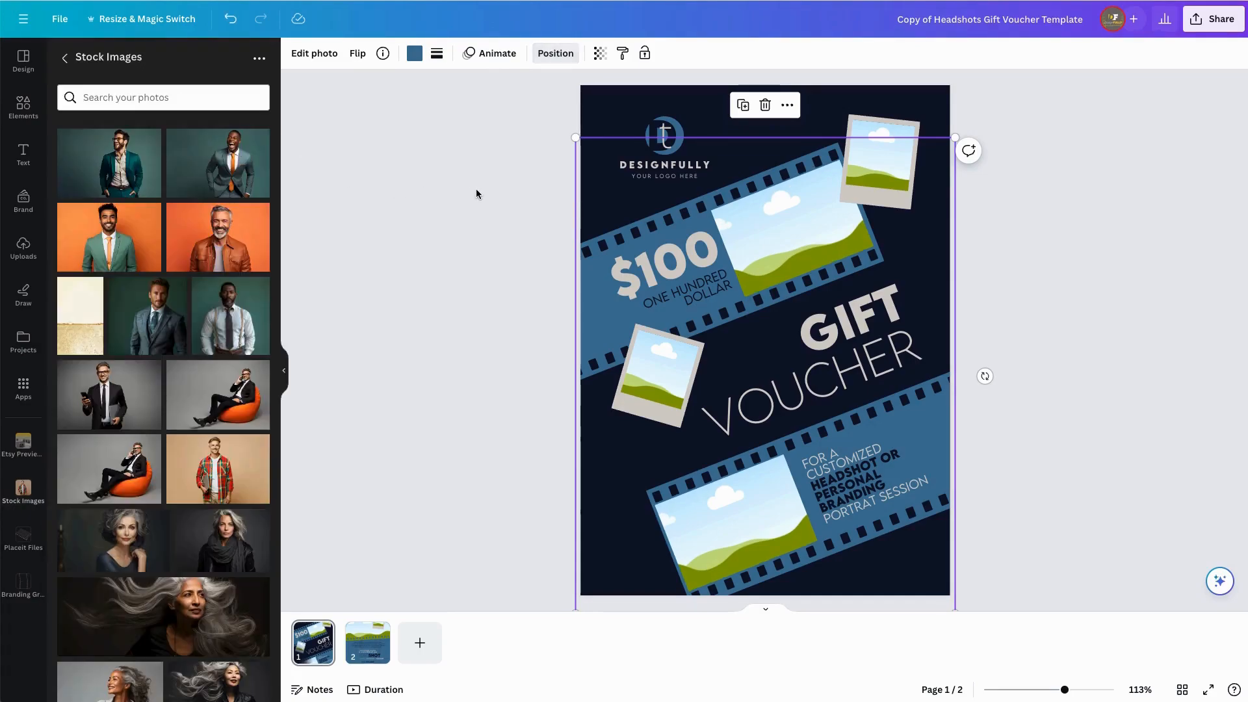
left_click(634, 399)
left_click(415, 54)
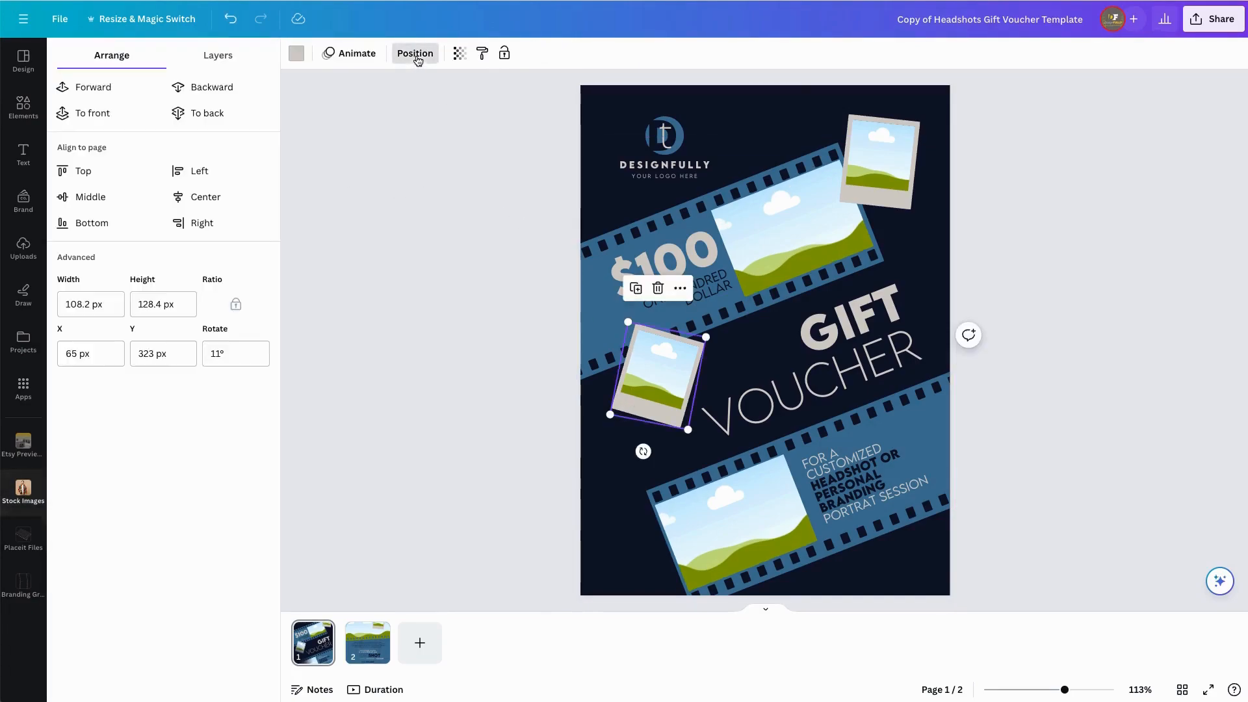
left_click(913, 192)
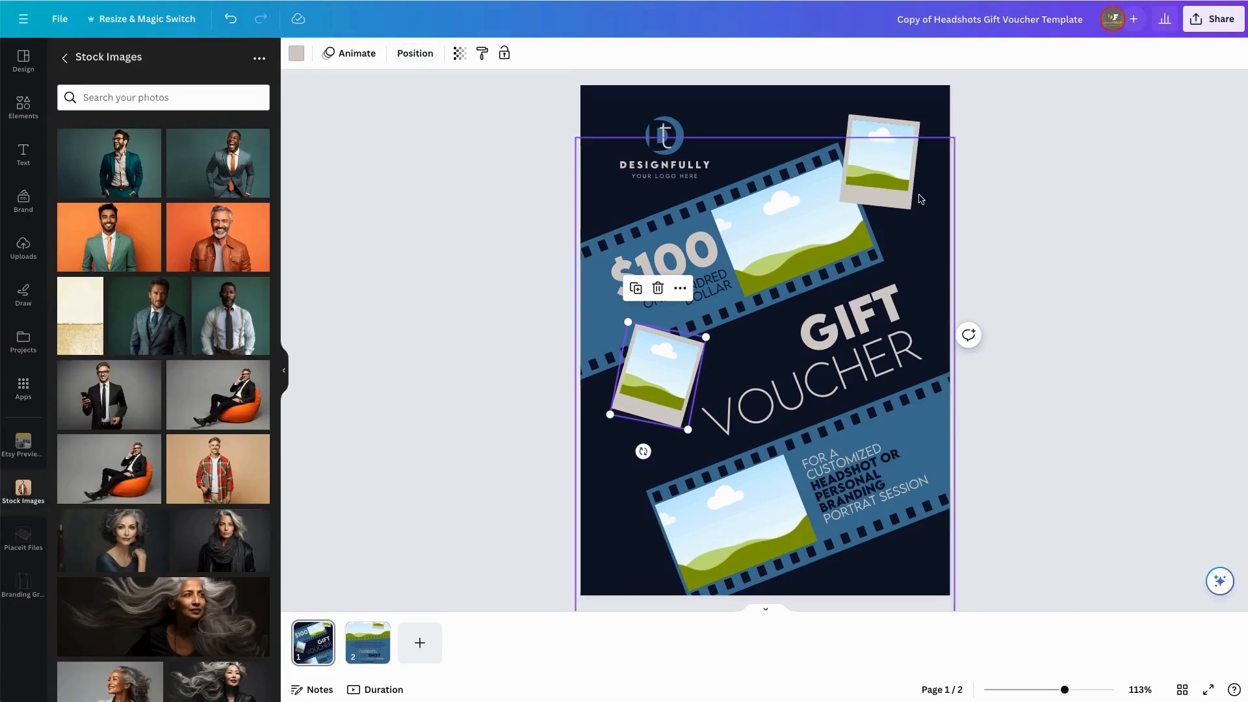
left_click(437, 54)
left_click(221, 89)
left_click(480, 173)
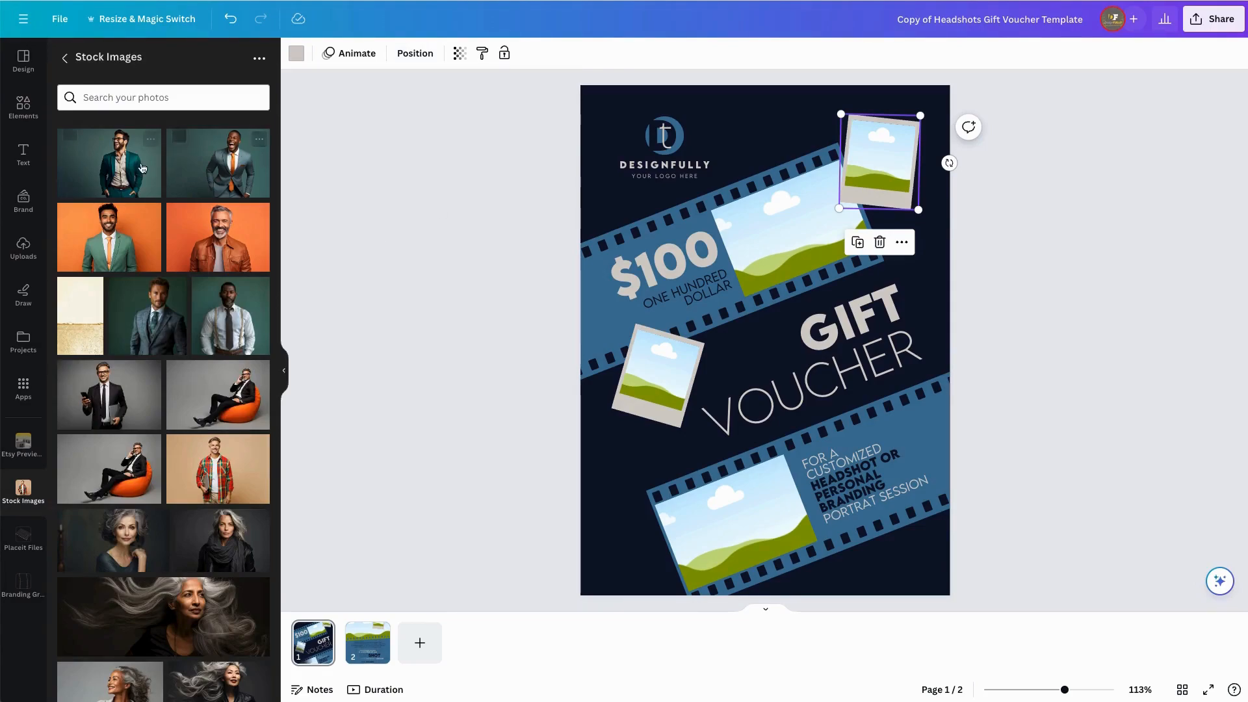
- Fill the upper film-strip frame with the green-suit photo on orange and the upper polaroid with the teal-suit photo
left_click_drag(132, 236, 751, 221)
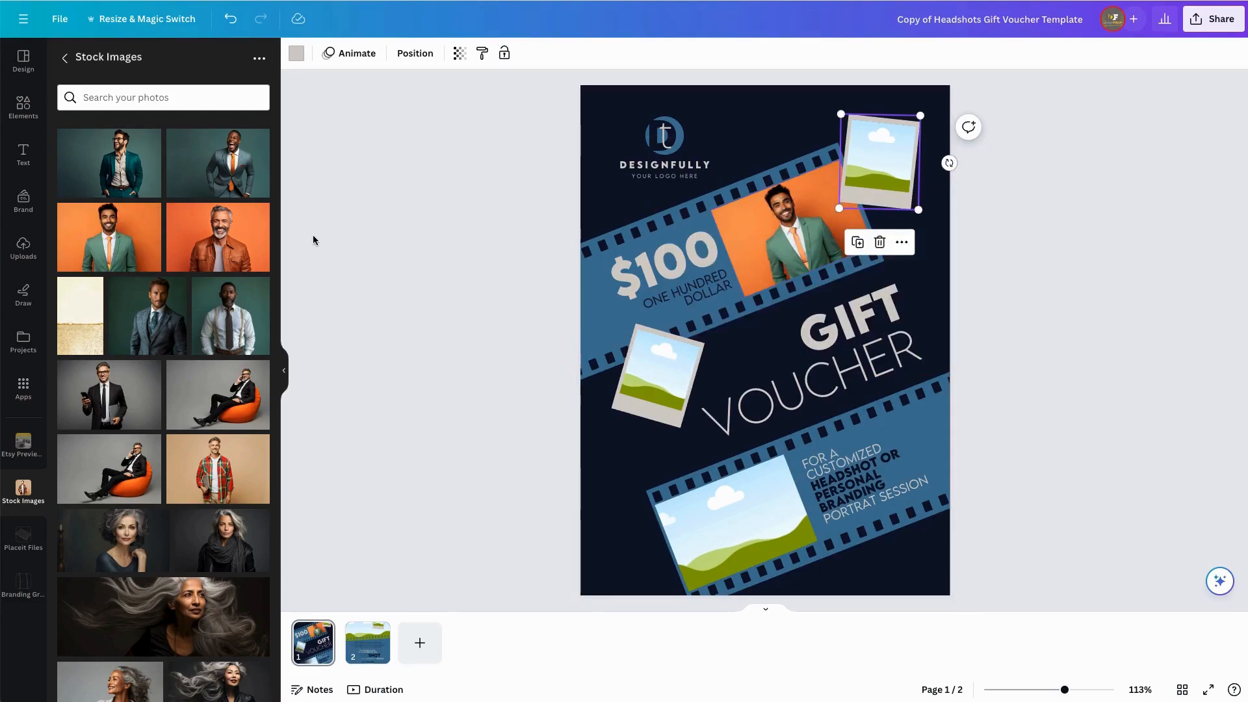
left_click_drag(109, 164, 868, 163)
double_click(878, 164)
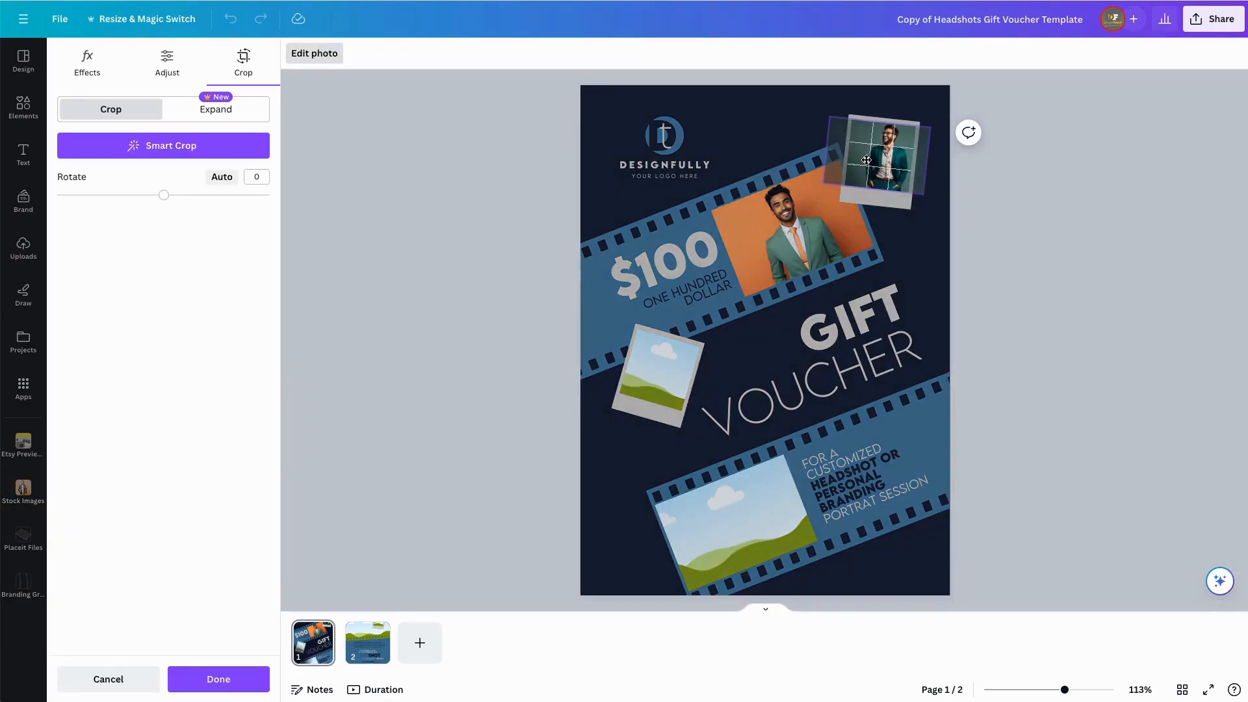
left_click(503, 204)
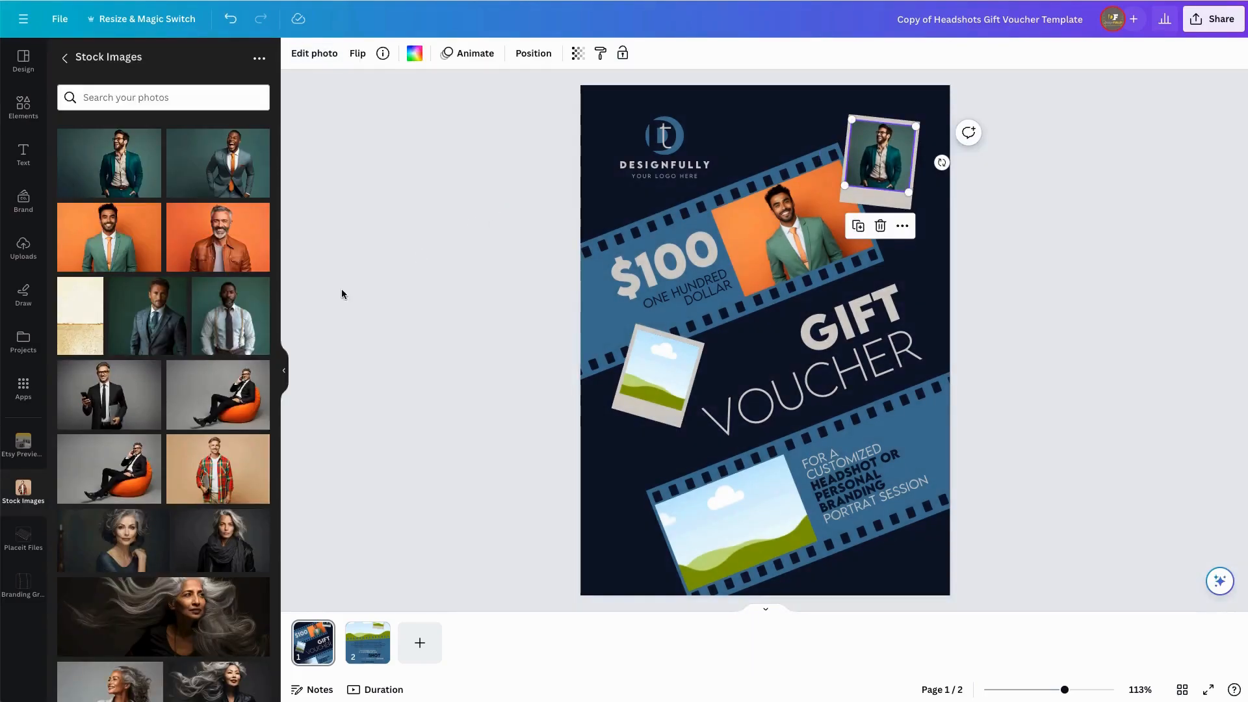
- Fill the lower film-strip frame with the man in the orange chair and the lower polaroid with the bearded man in a dark suit
left_click_drag(221, 250, 653, 376)
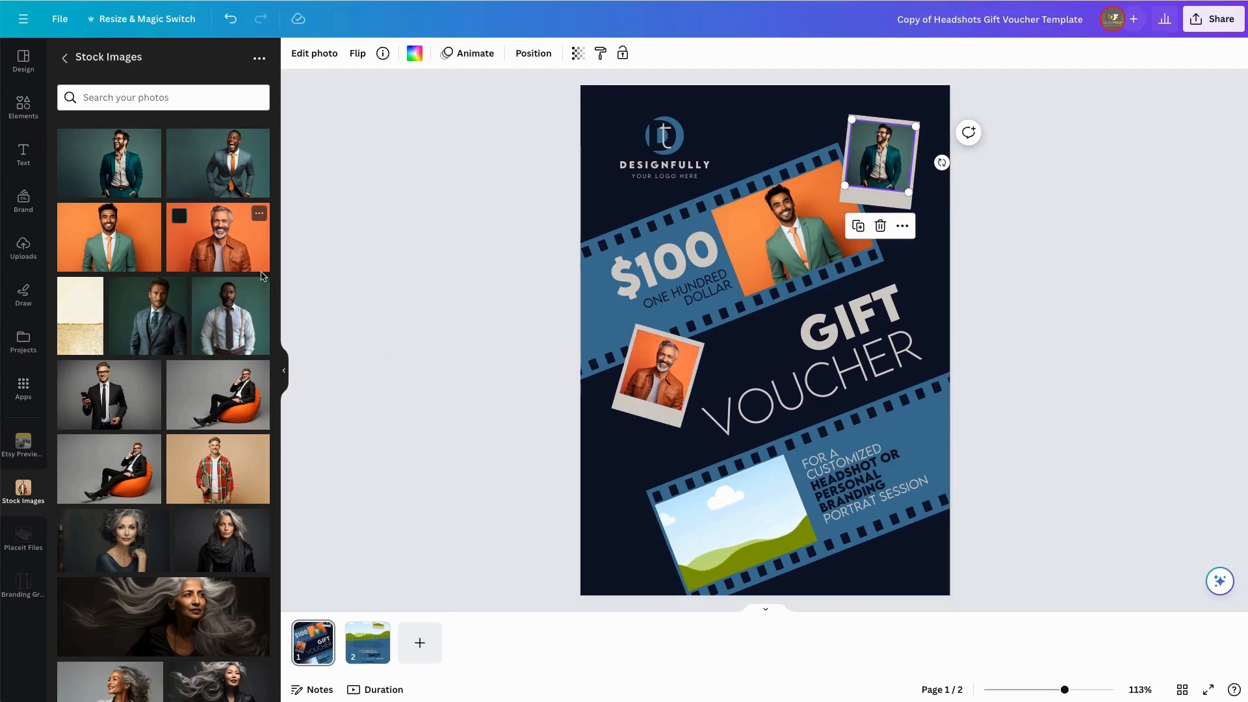
left_click_drag(217, 164, 727, 498)
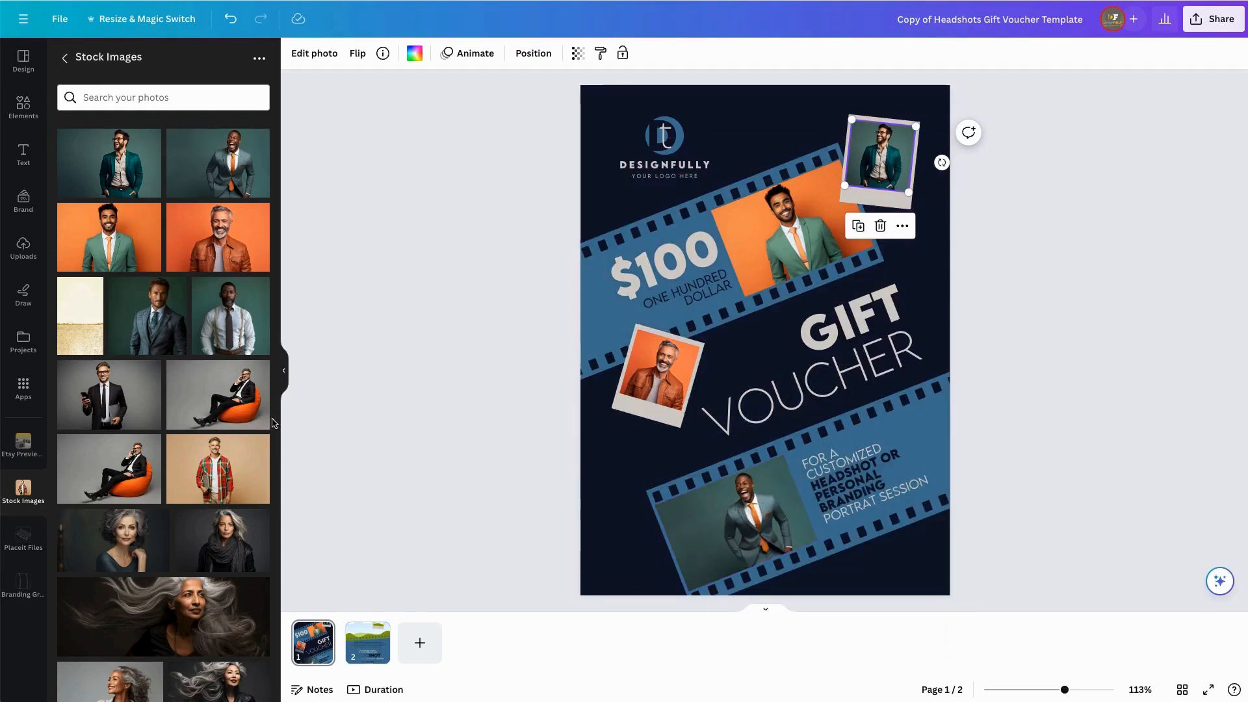
left_click_drag(247, 416, 669, 478)
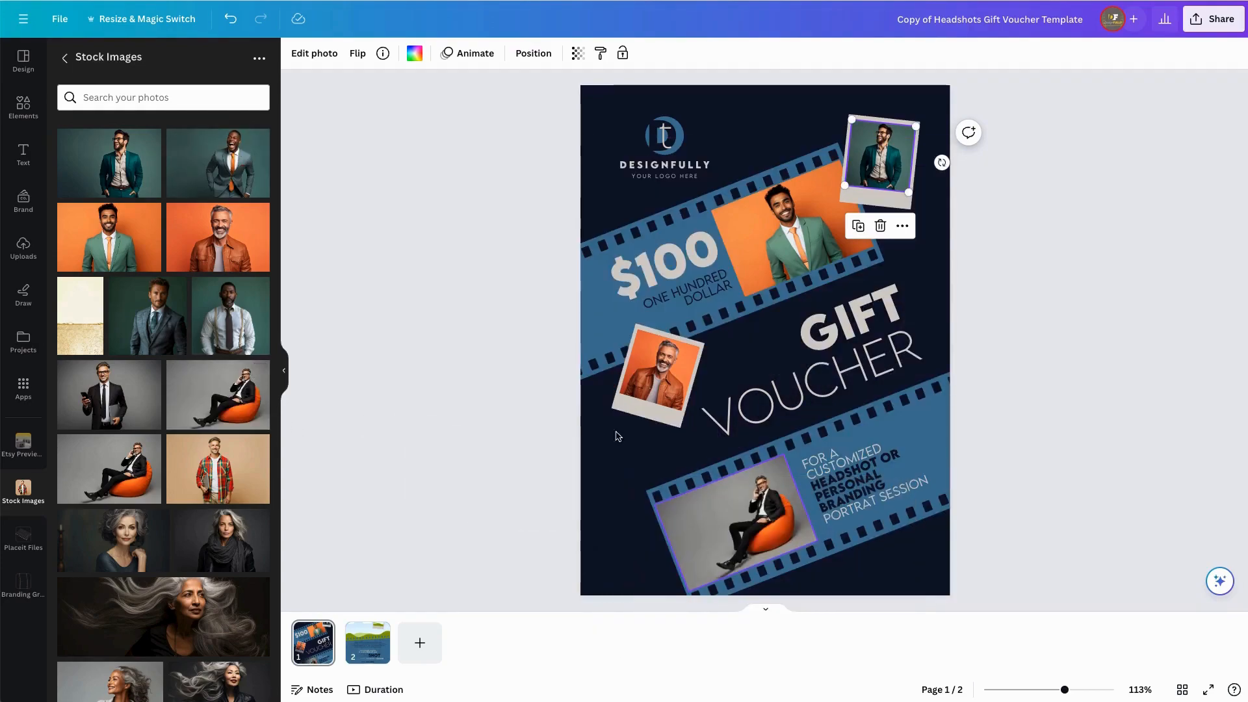
left_click_drag(147, 315, 645, 369)
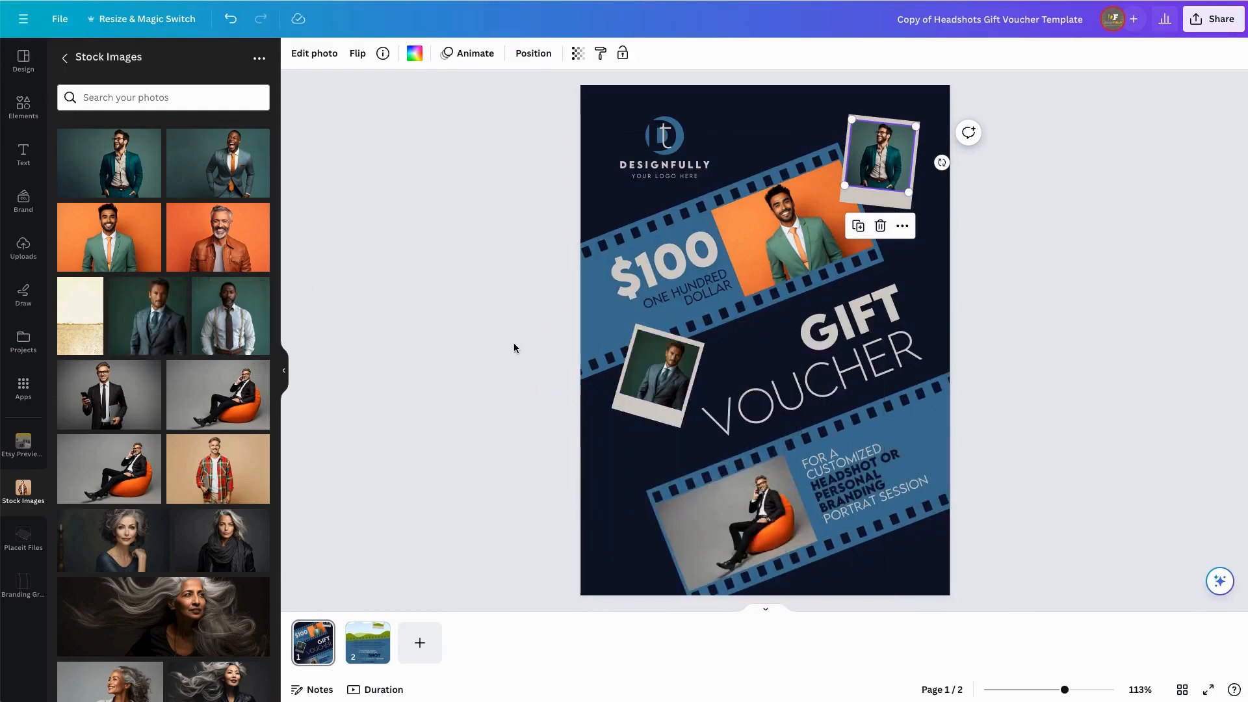
- On page 2, fill the large film-strip frame with the photo of the laughing man in a grey suit and orange tie
left_click(368, 643)
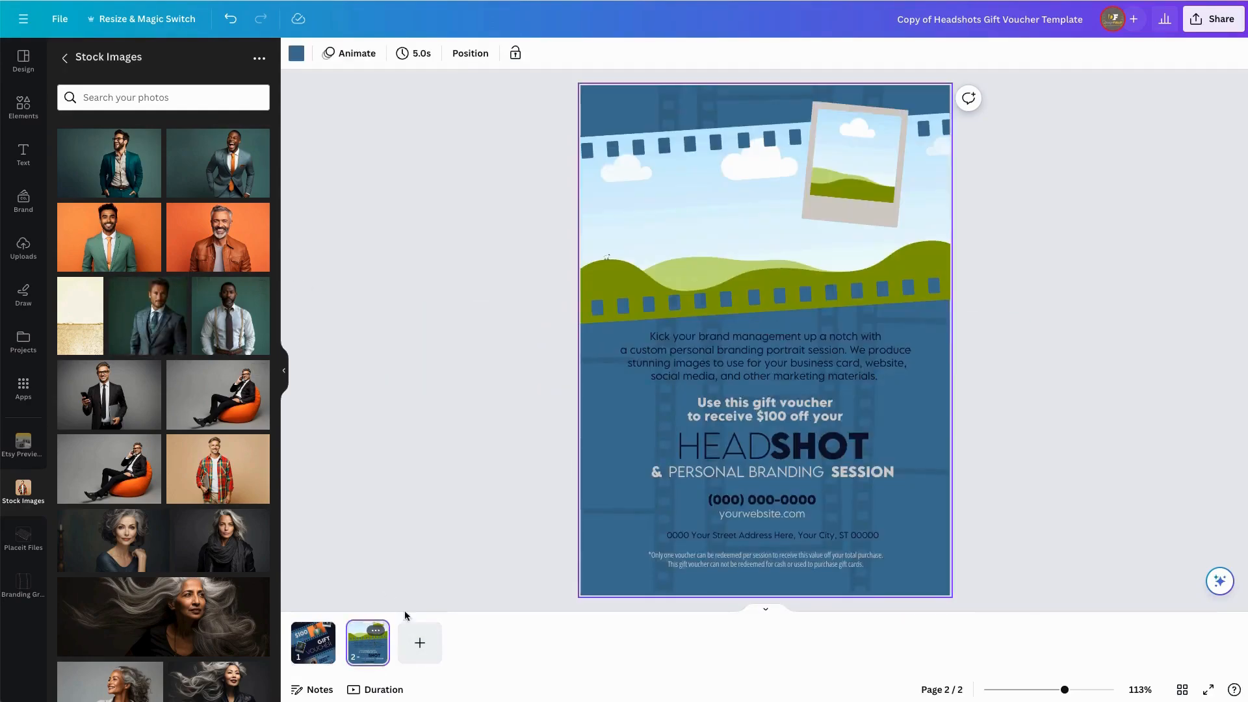
left_click(665, 204)
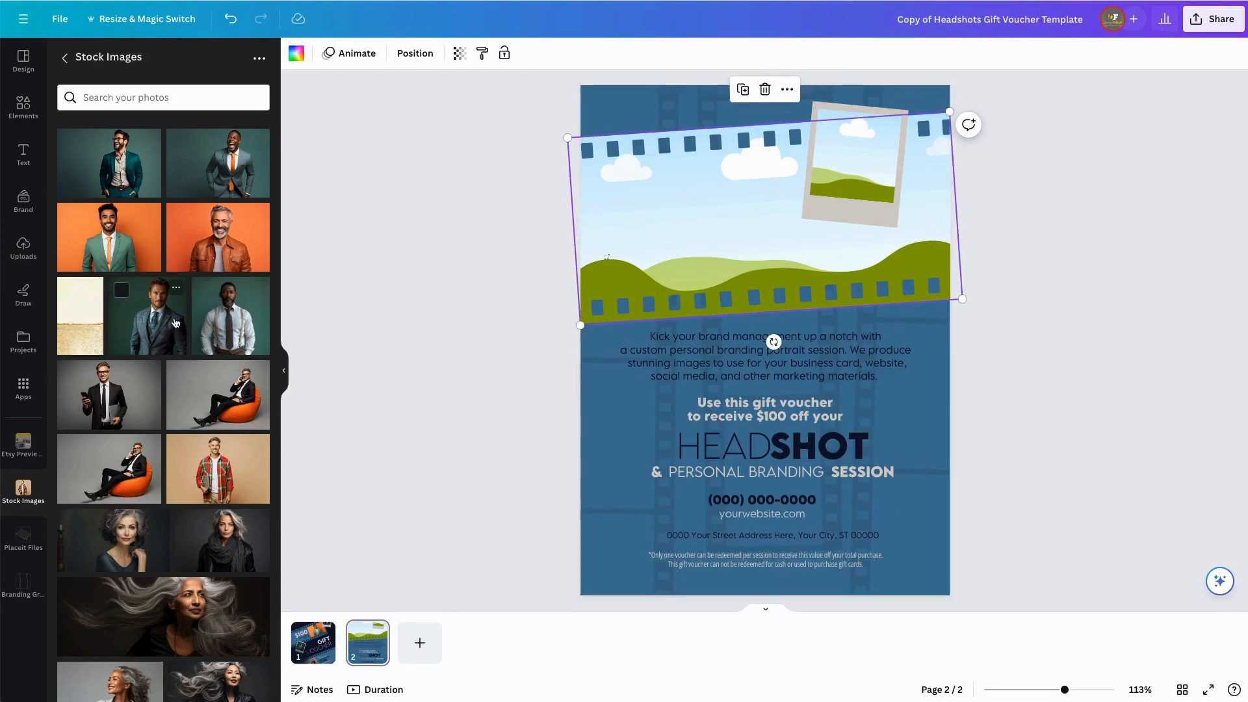
left_click_drag(217, 166, 693, 208)
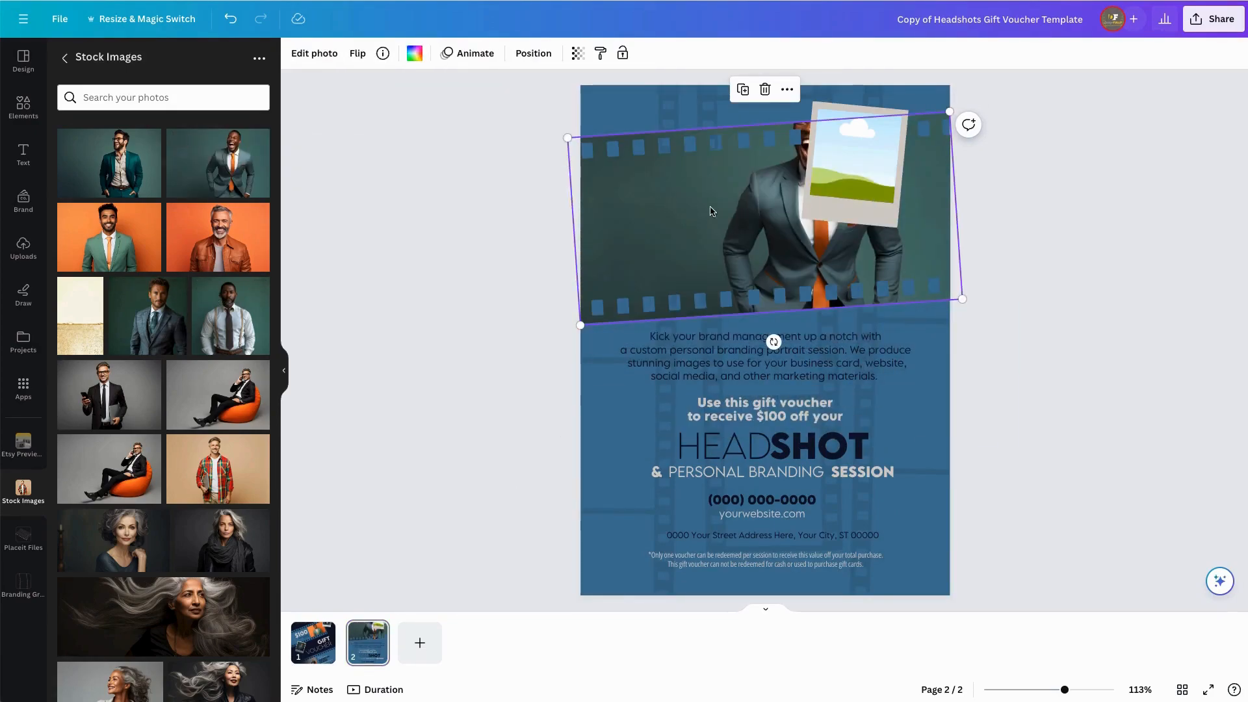
scroll(150, 353, "down", 8)
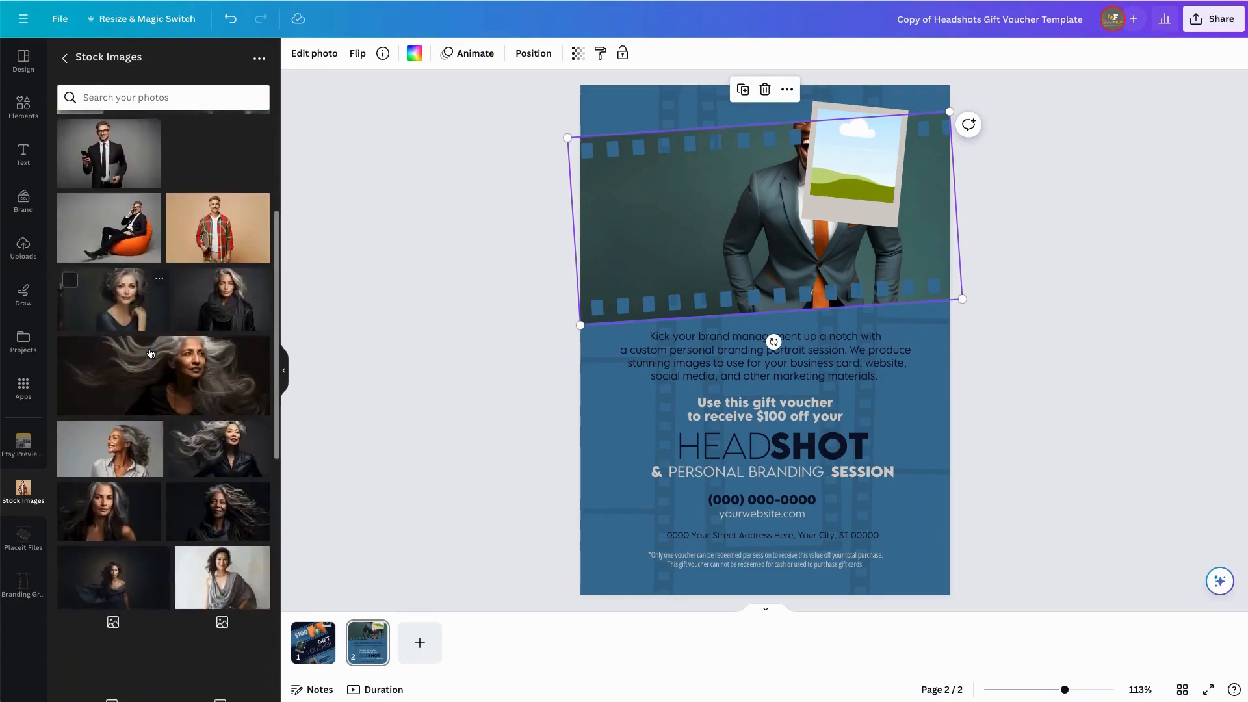
scroll(150, 353, "up", 8)
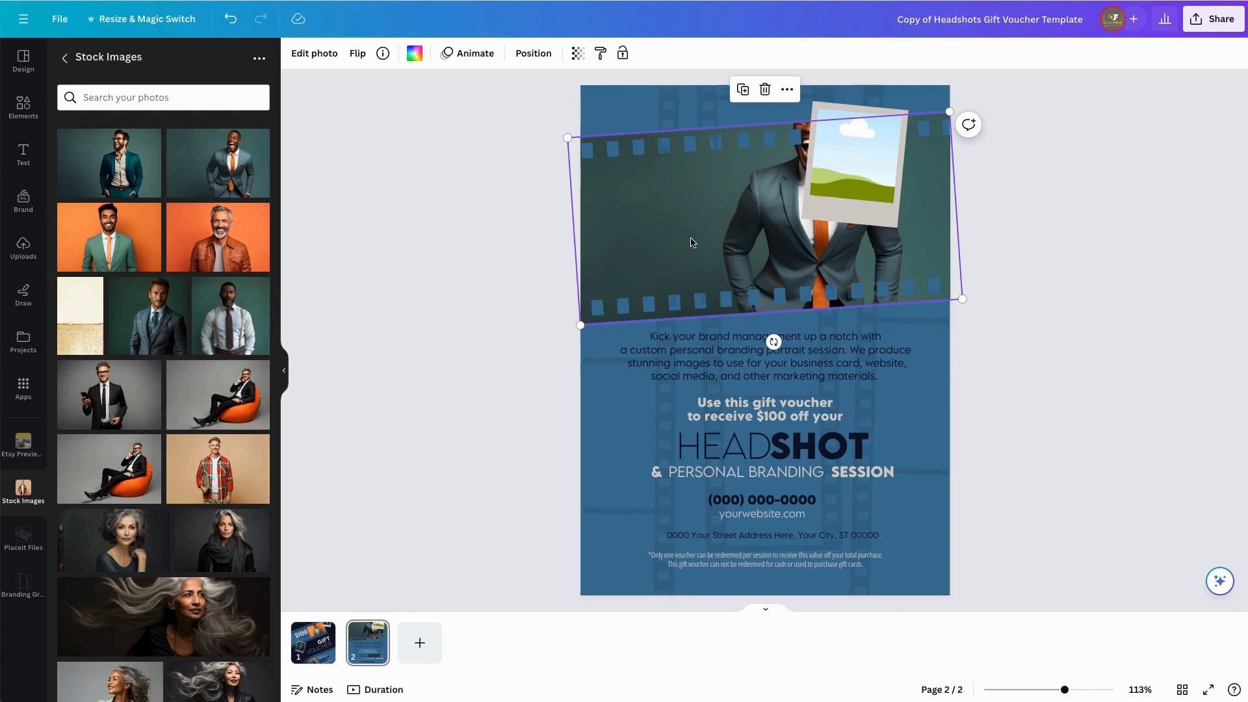
- Flip the large film-strip photo horizontally and shift it down within its frame so the man's whole head shows
left_click(544, 58)
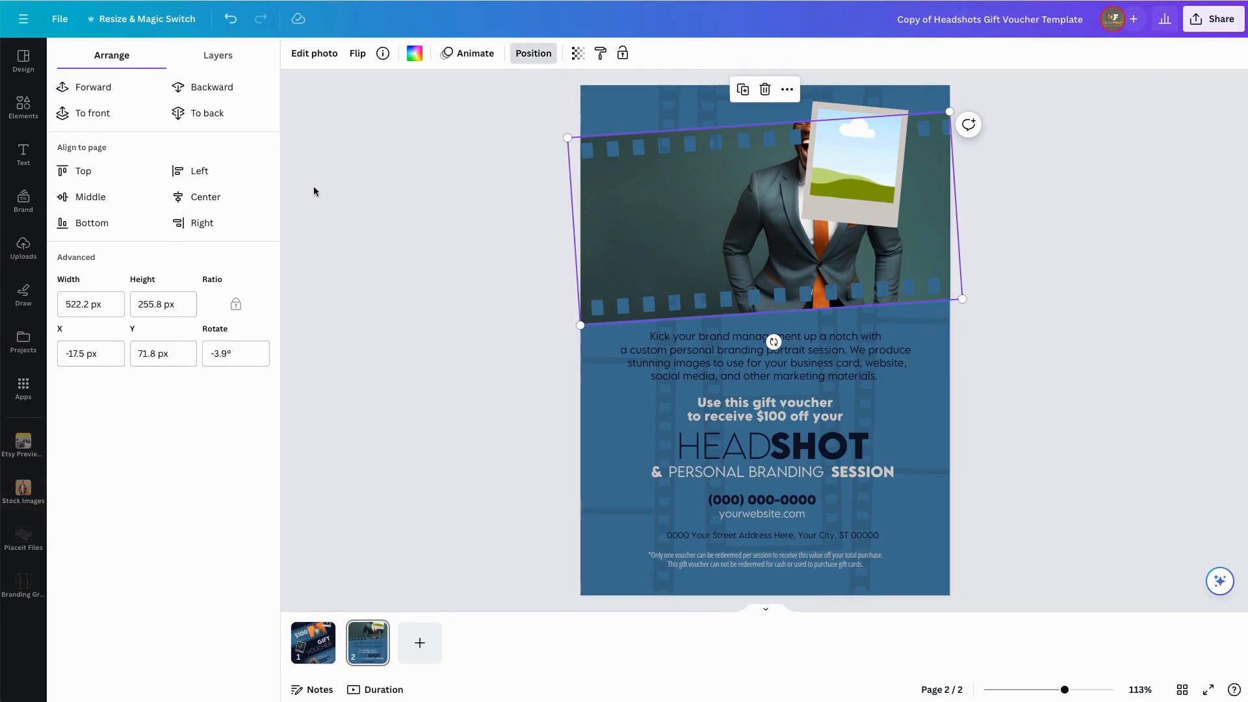
left_click(358, 54)
left_click(380, 88)
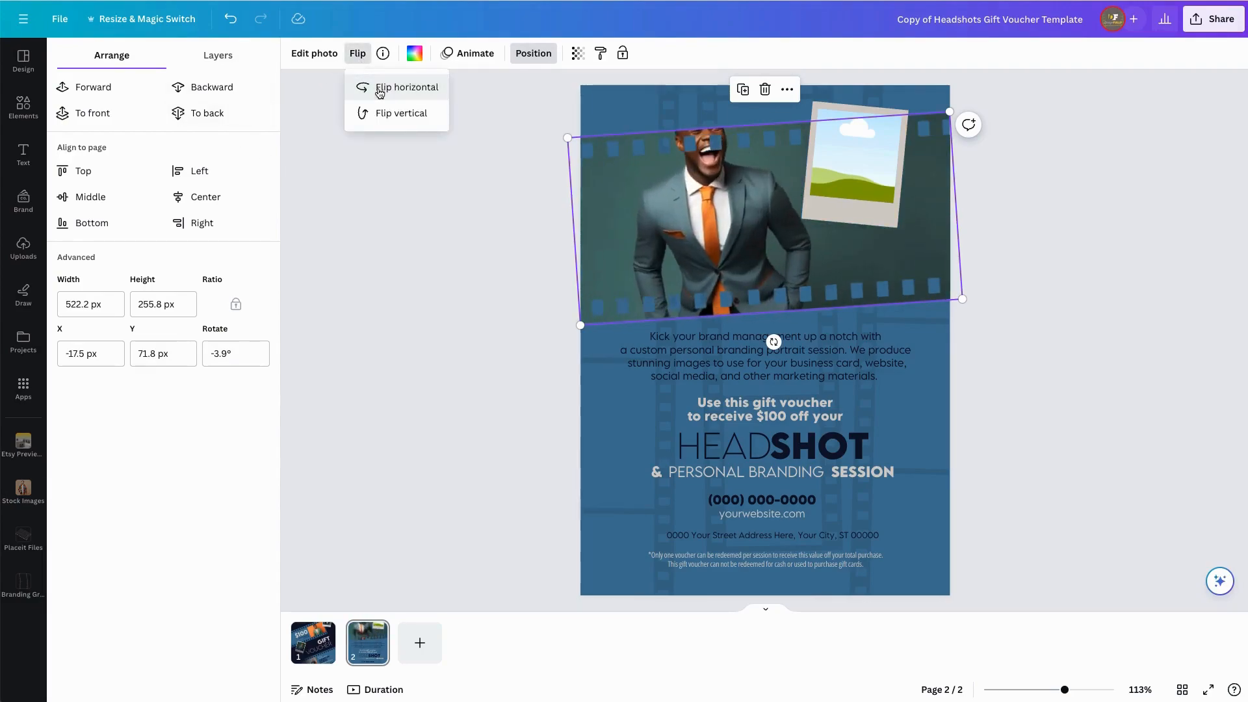
double_click(753, 205)
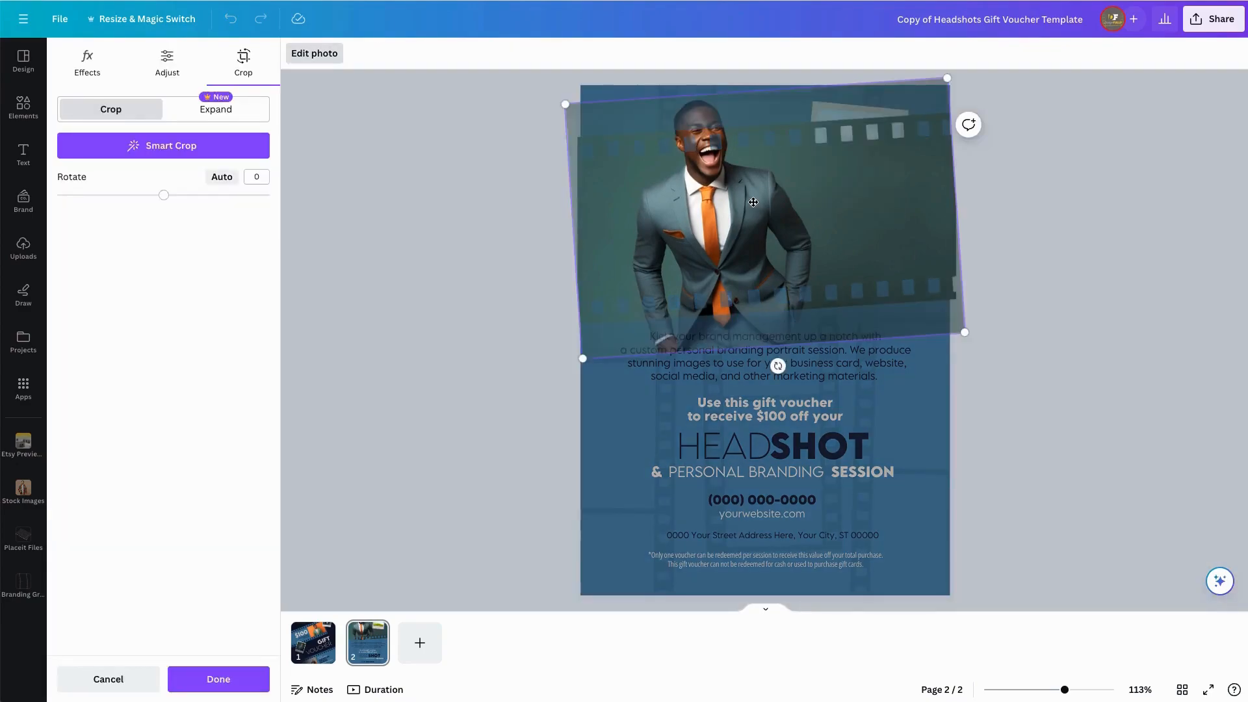
left_click_drag(753, 202, 762, 244)
left_click(492, 197)
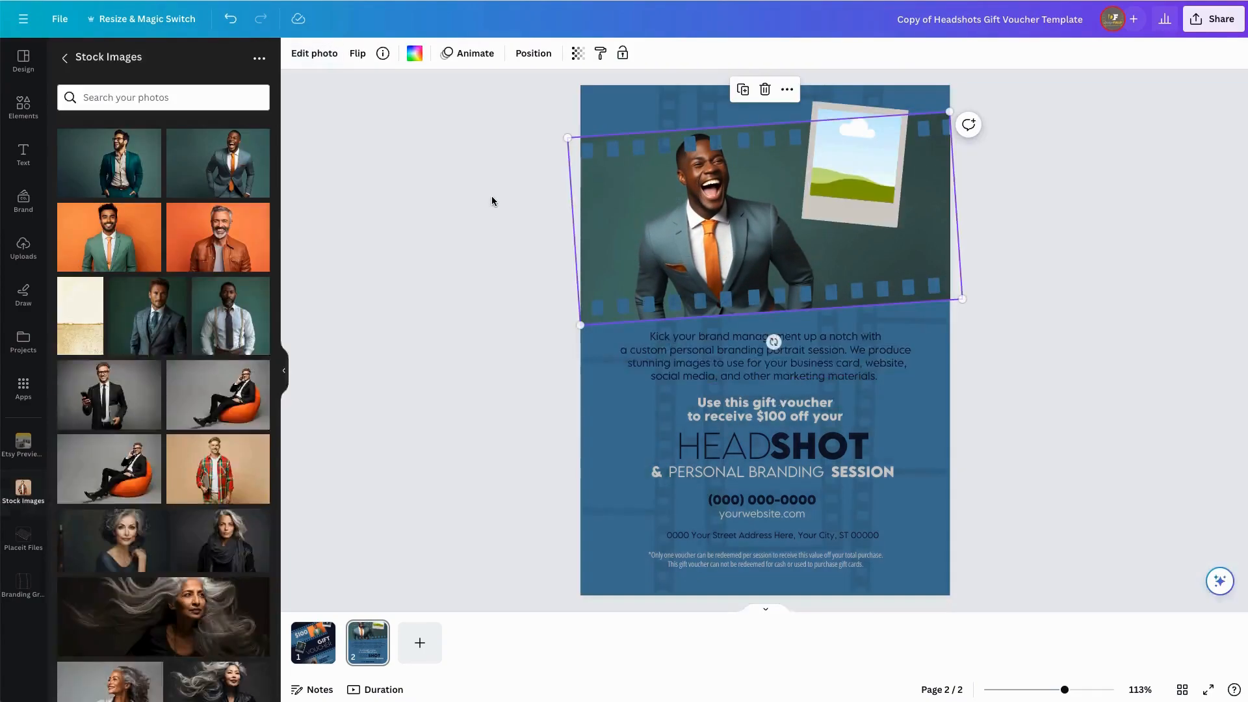
- Send the polaroid border on page 2 one layer backward
left_click(878, 174)
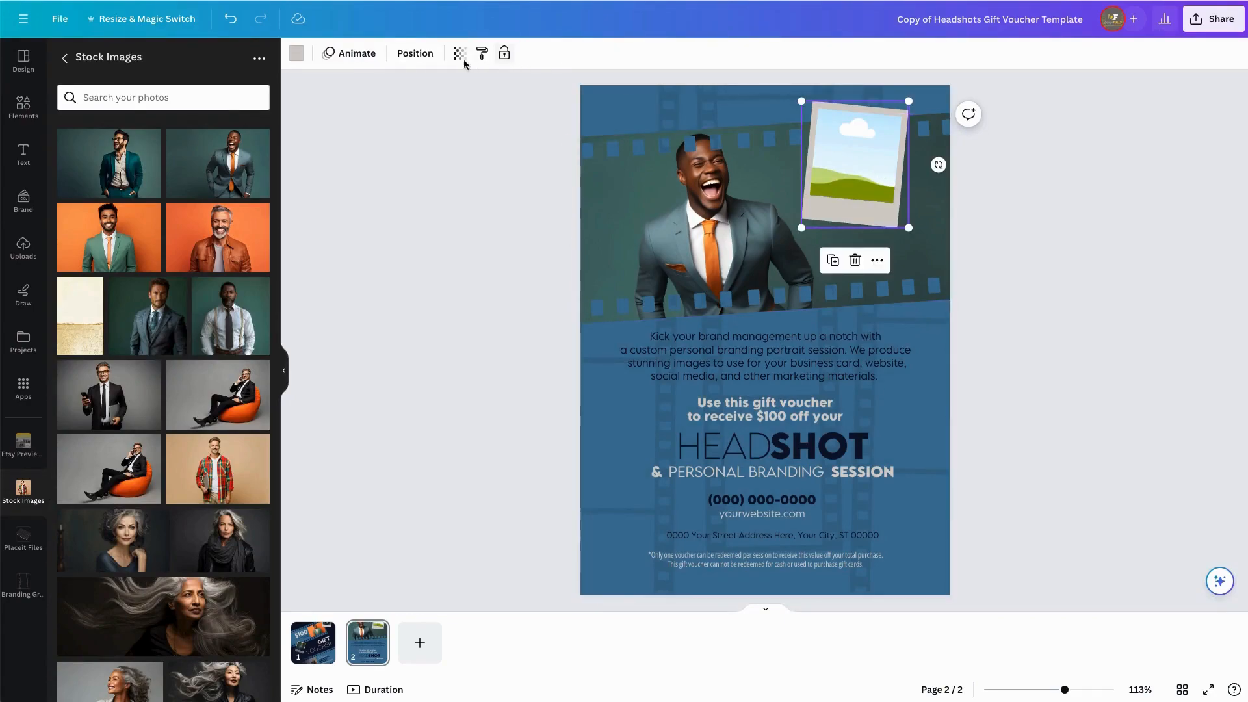
left_click(429, 55)
left_click(231, 89)
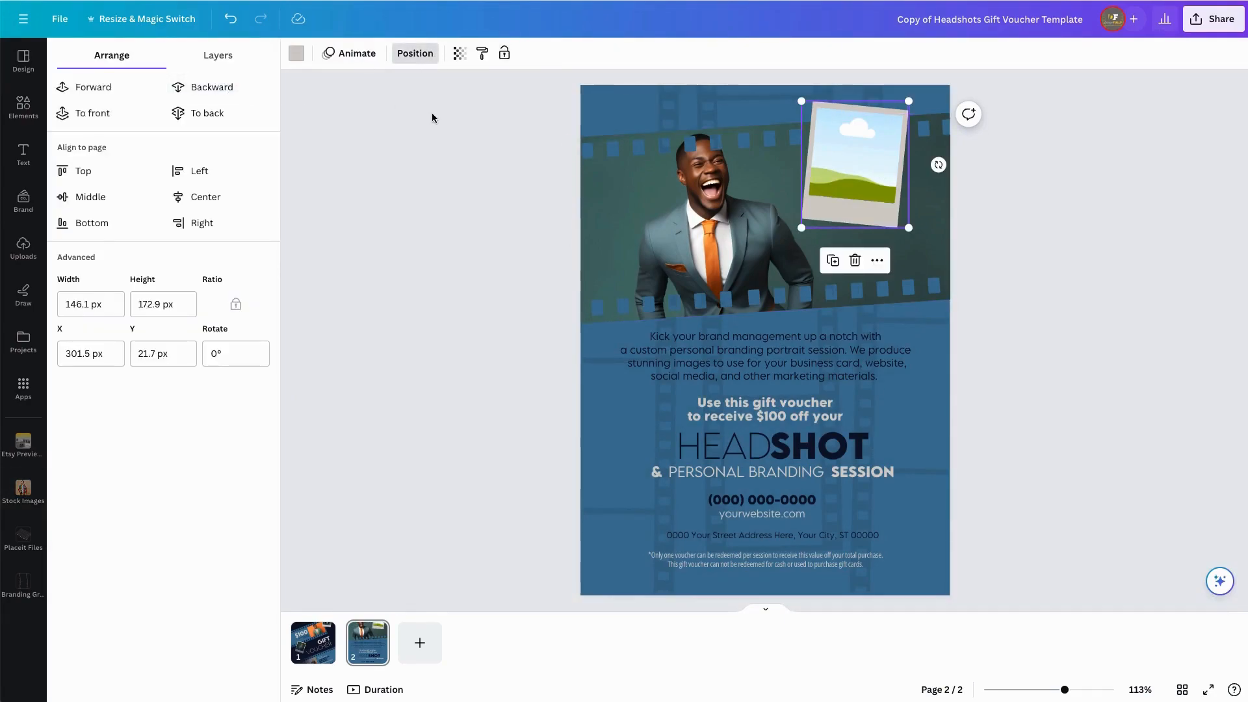
left_click(433, 113)
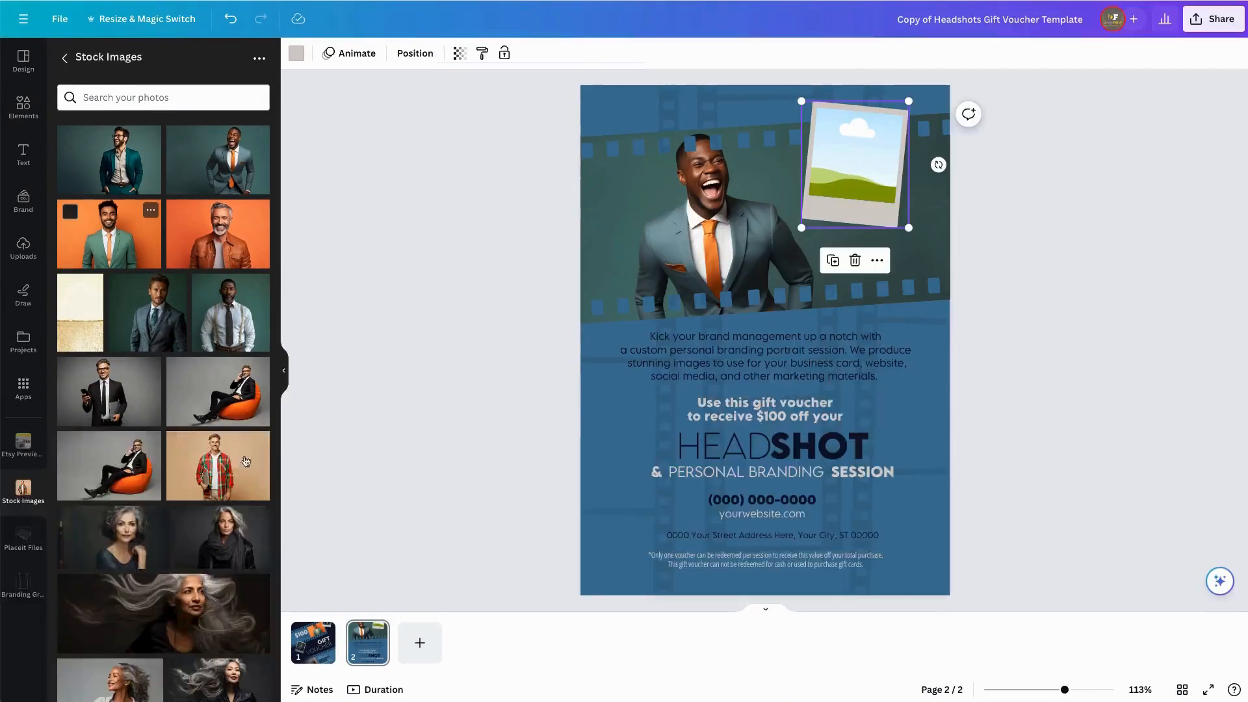
- Fill the page 2 polaroid with the stock photo of the smiling man in an orange polo shirt
scroll(216, 458, "down", 6)
scroll(216, 458, "down", 8)
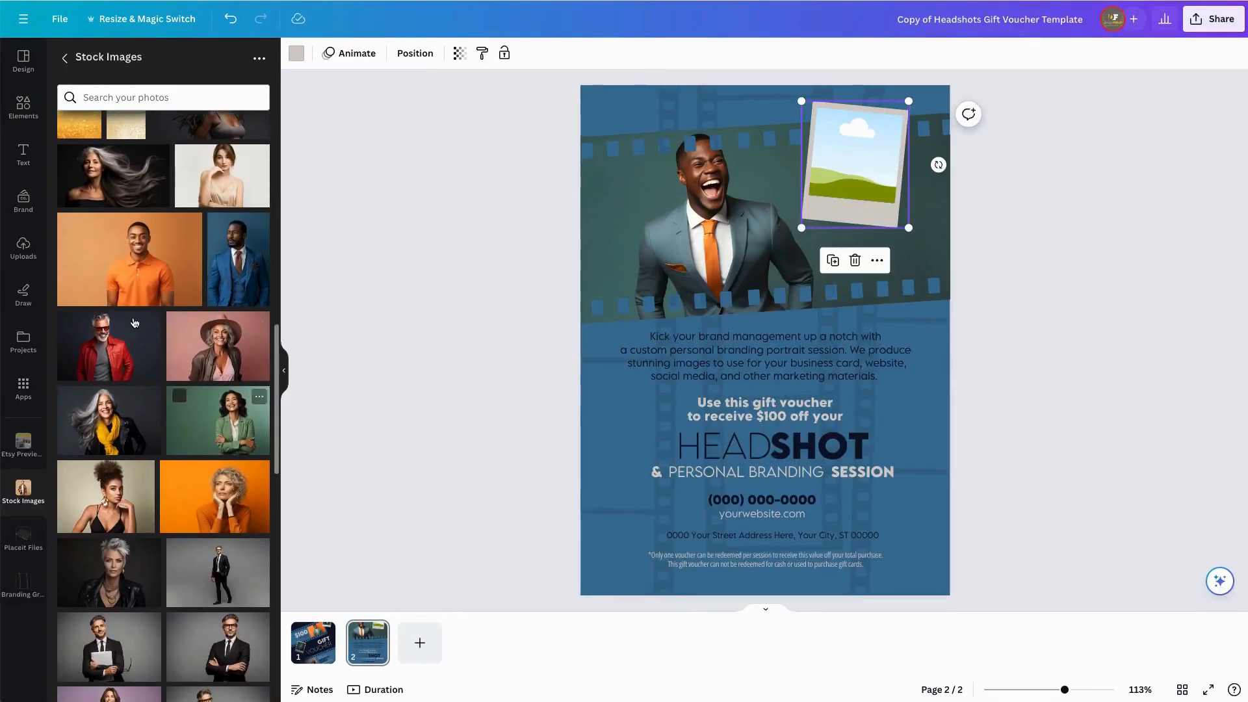
left_click_drag(138, 264, 848, 171)
double_click(859, 176)
left_click(1012, 260)
left_click(1028, 263)
double_click(755, 241)
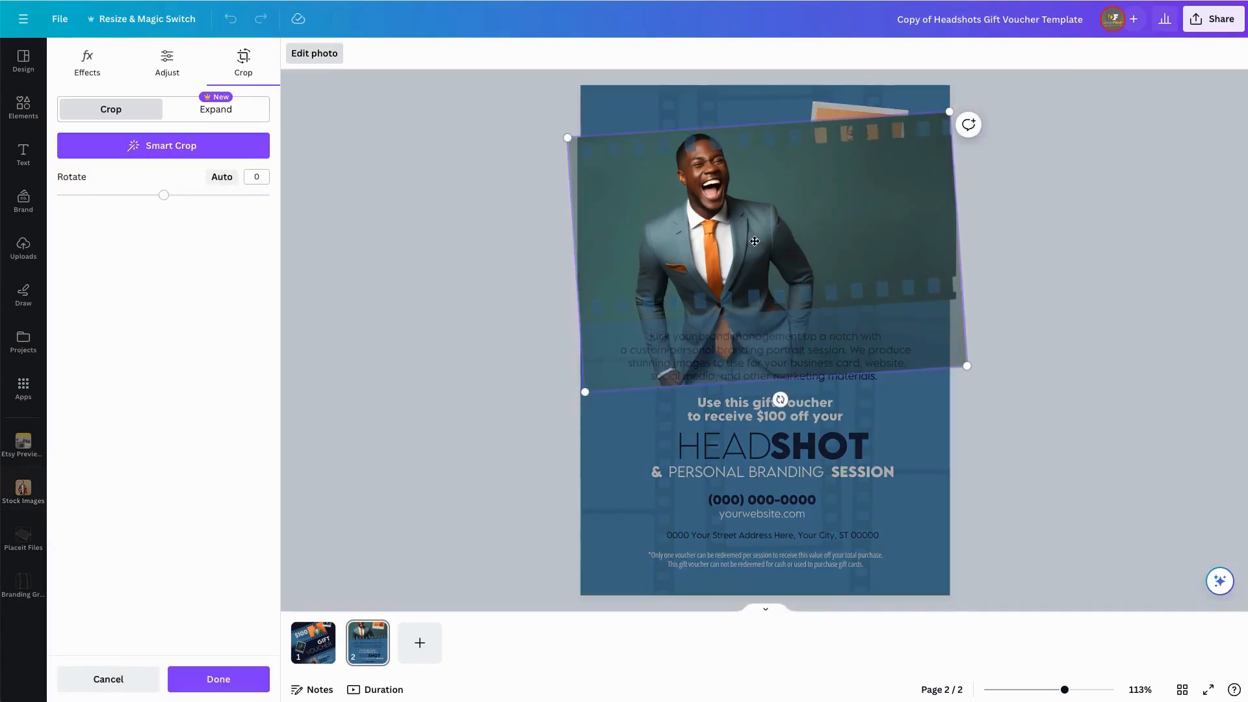
left_click_drag(971, 368, 973, 369)
left_click(1057, 326)
left_click(1052, 364)
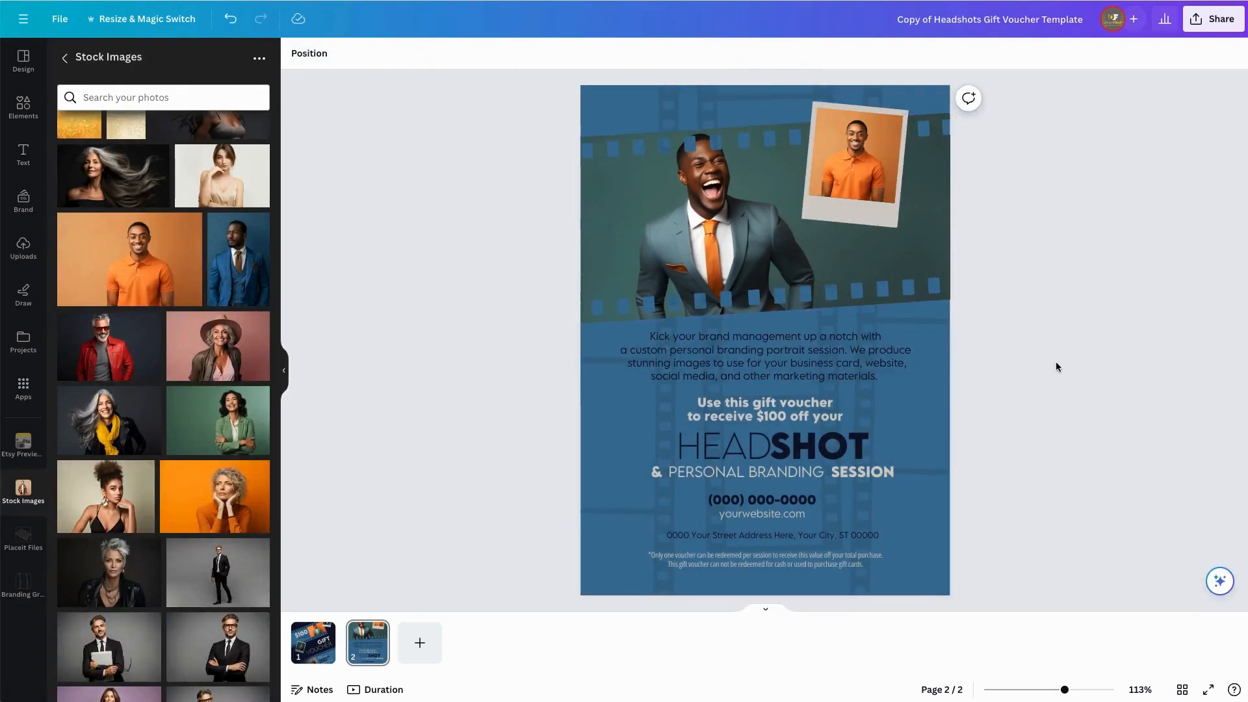
- Replace all the placeholder digits in the phone line on page 2 with the business phone number
left_click(762, 502)
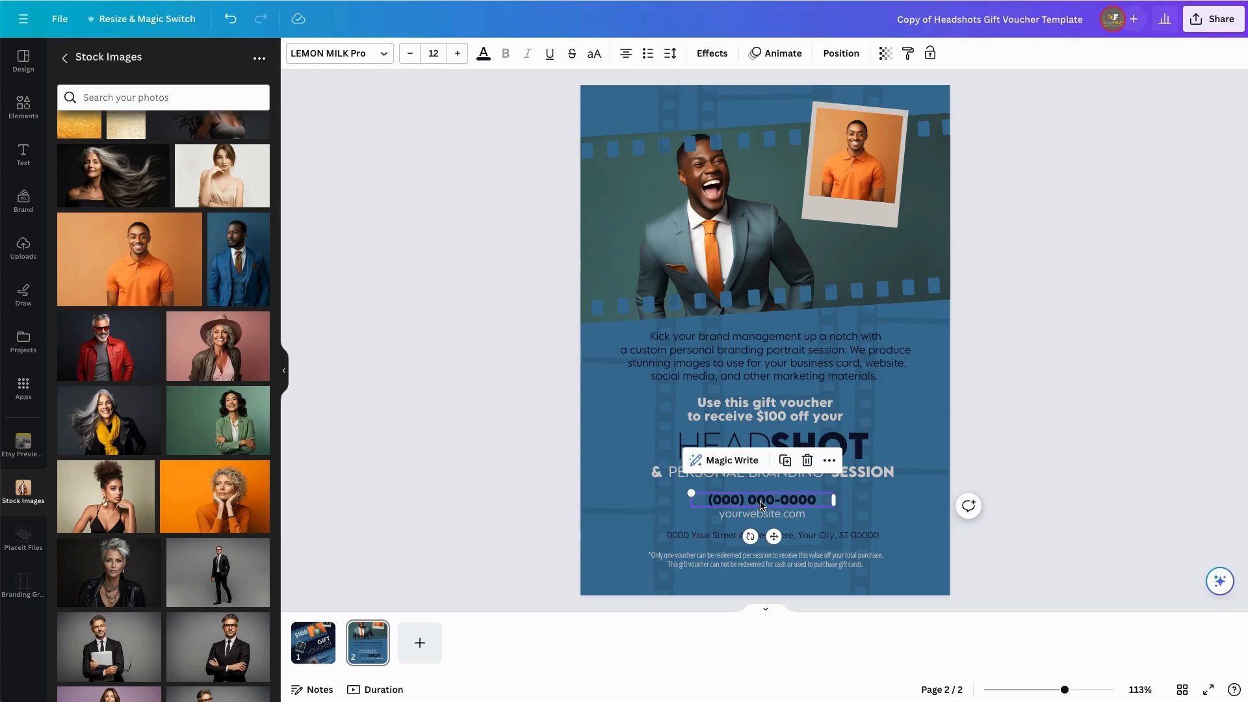
left_click(762, 501)
left_click(739, 501)
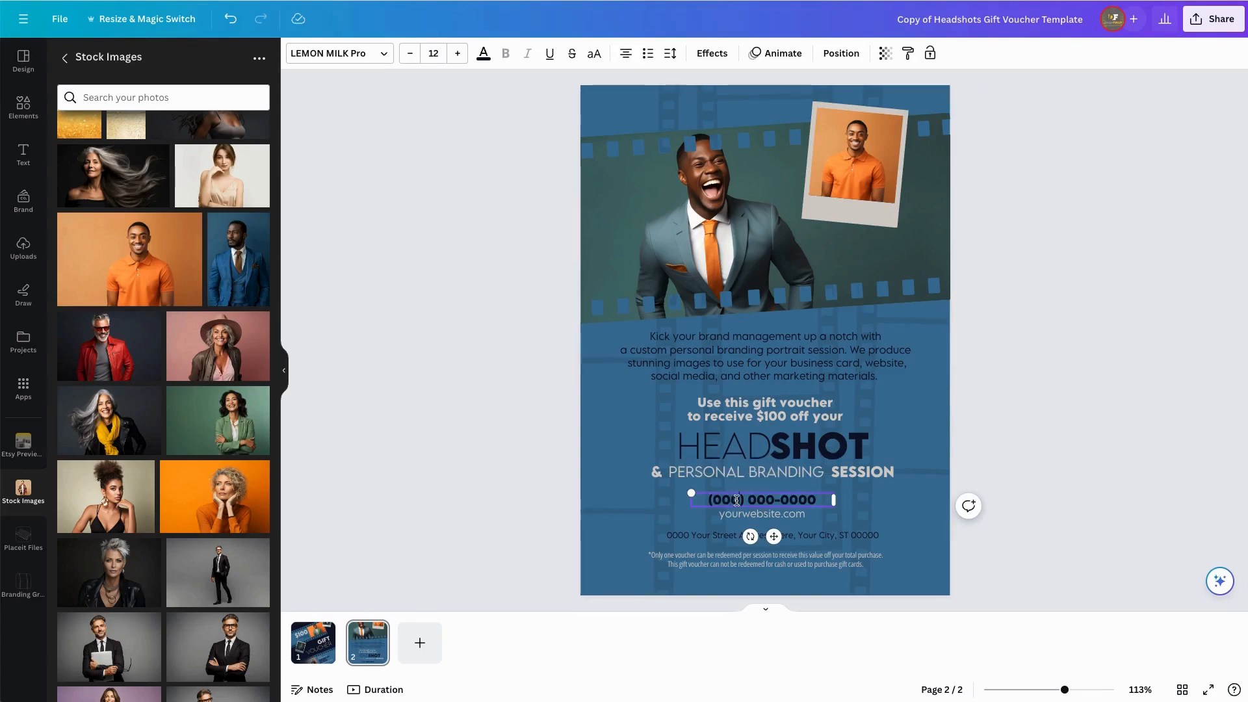
type("123")
left_click_drag(800, 499, 748, 501)
left_click(749, 501)
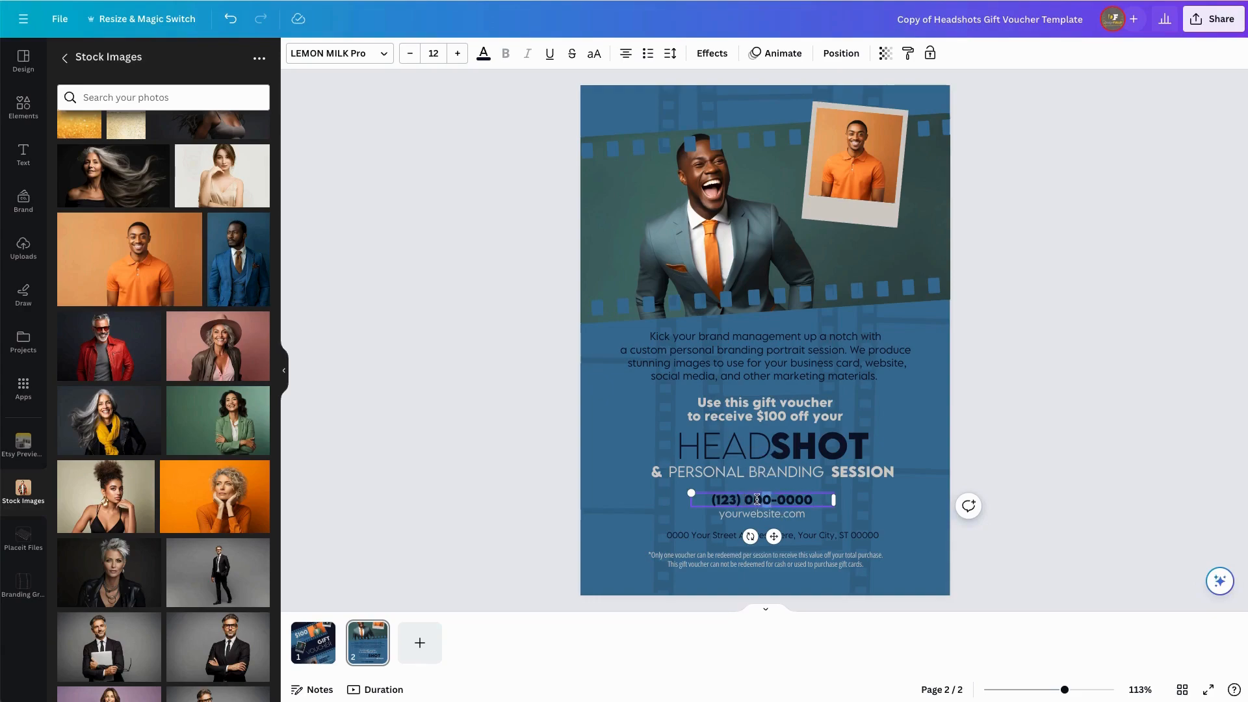
type("456-")
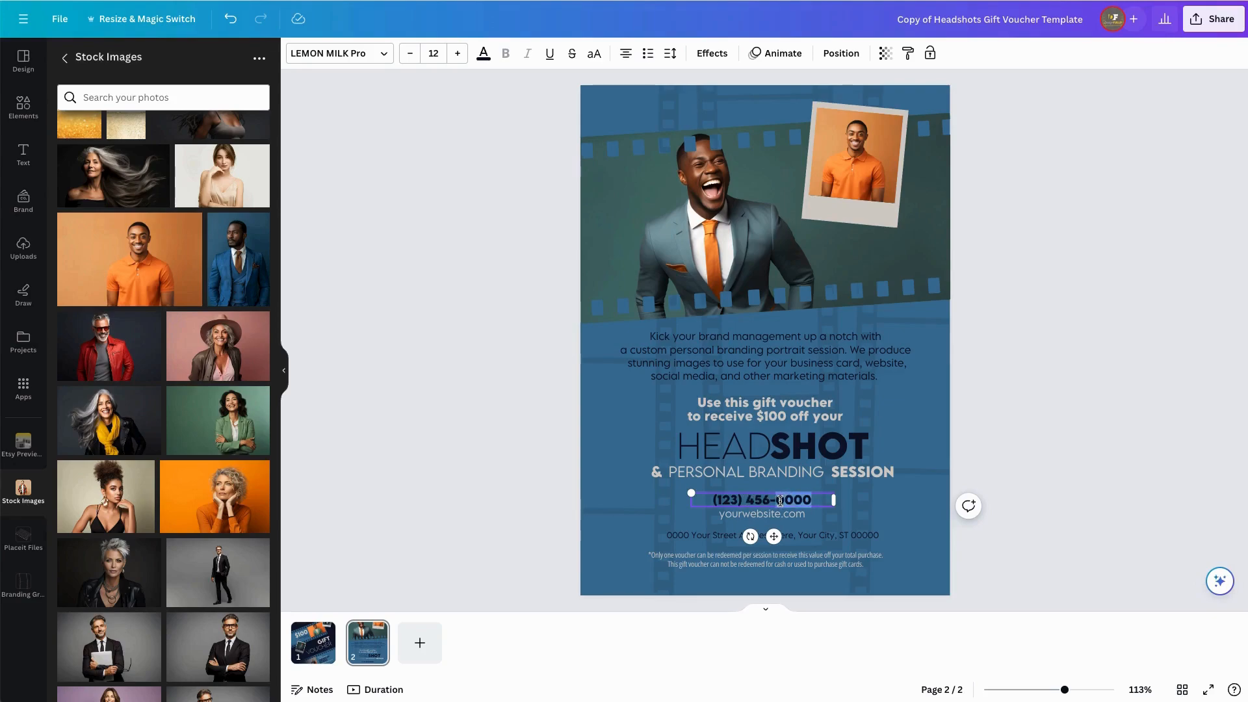
type("7890")
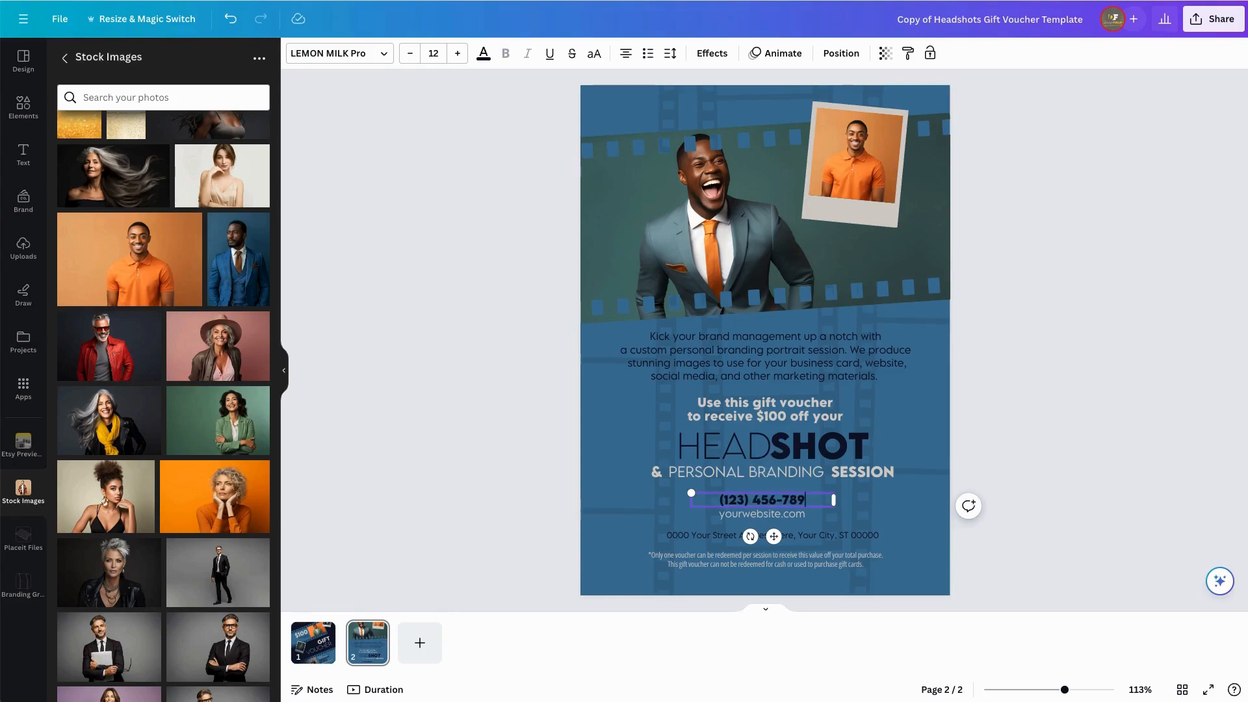
- Replace "yourwebsite" in the website line below the phone number with "designfully.com"
left_click(769, 518)
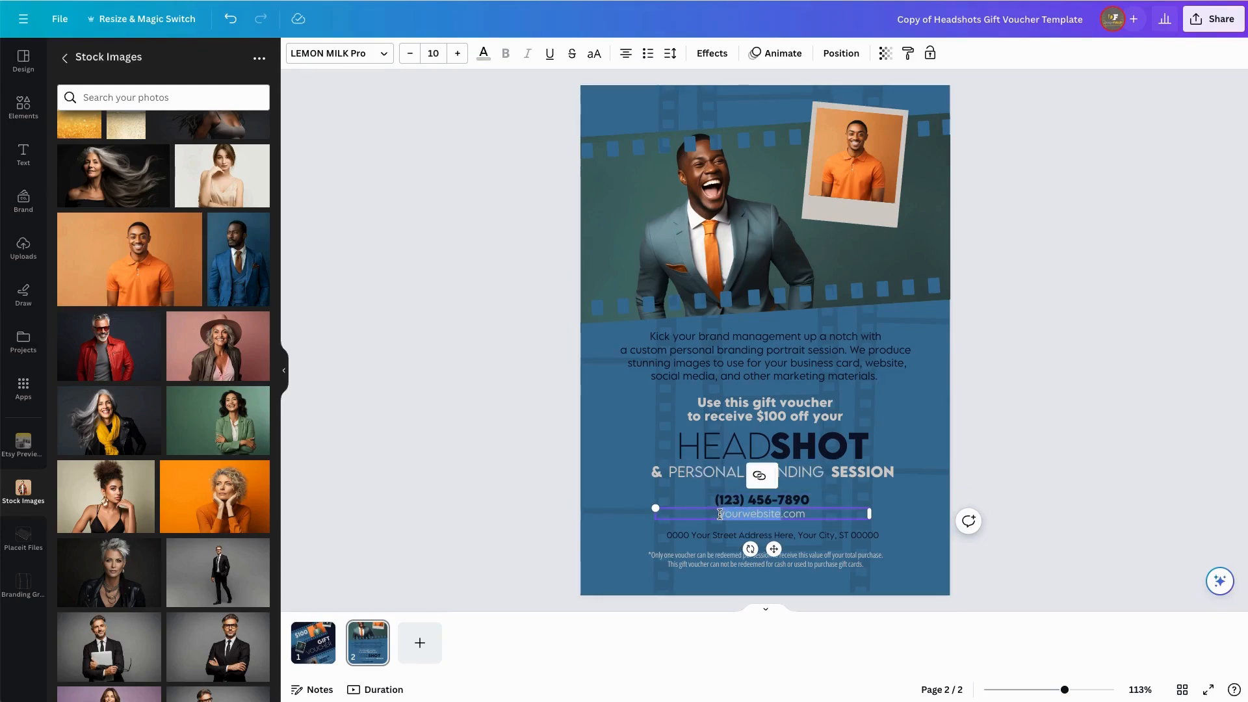
type("designfully.com")
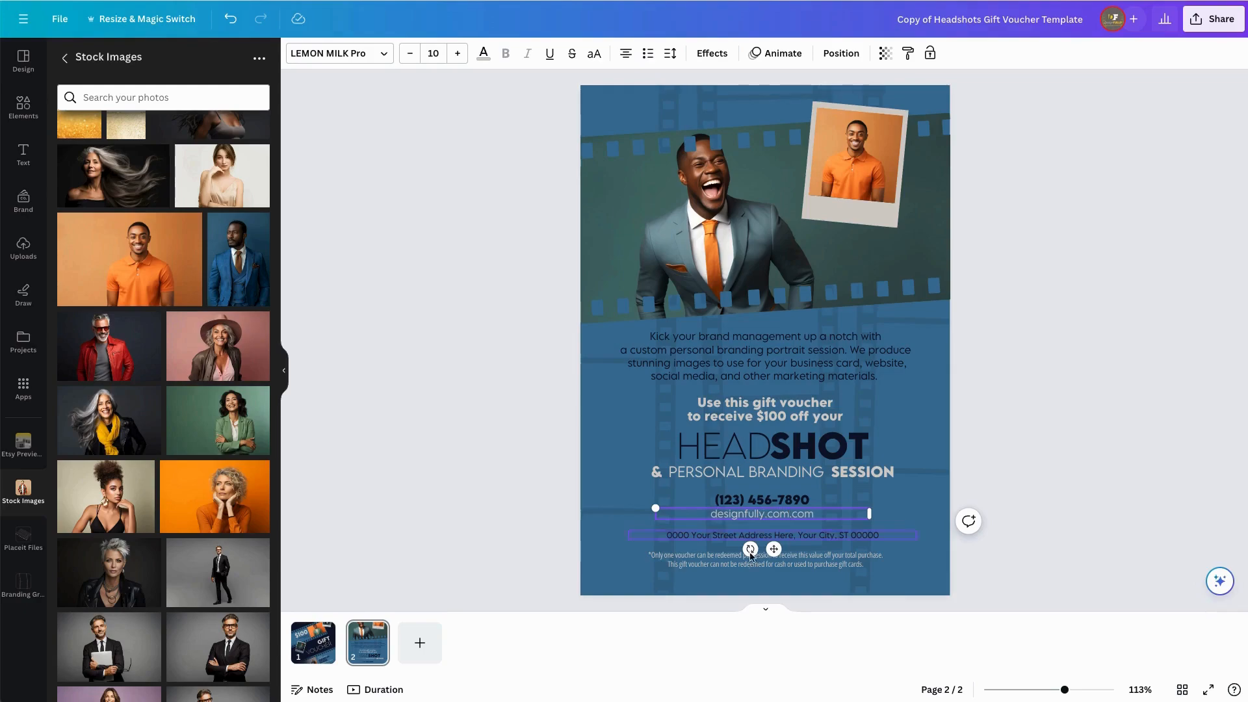
- Replace the placeholder street address line on page 2 with the studio's full postal address
left_click_drag(1066, 693, 1087, 693)
scroll(937, 524, "down", 4)
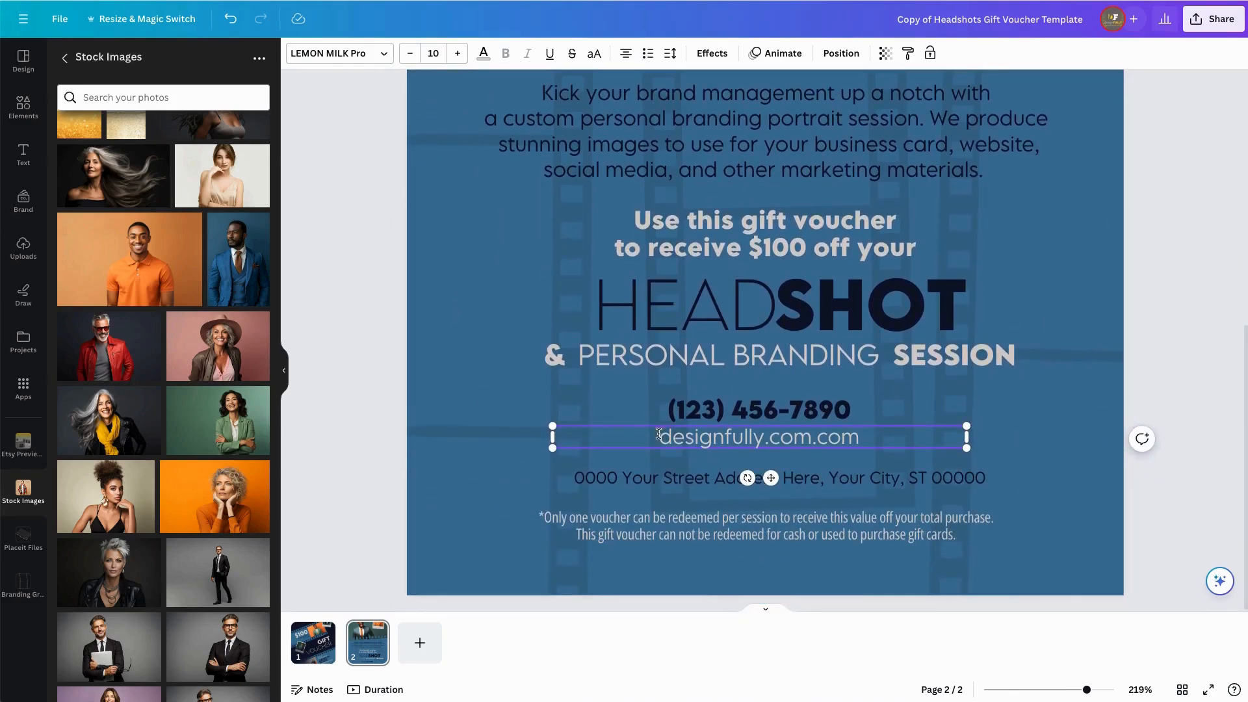
left_click(615, 476)
left_click(614, 476)
left_click(614, 477)
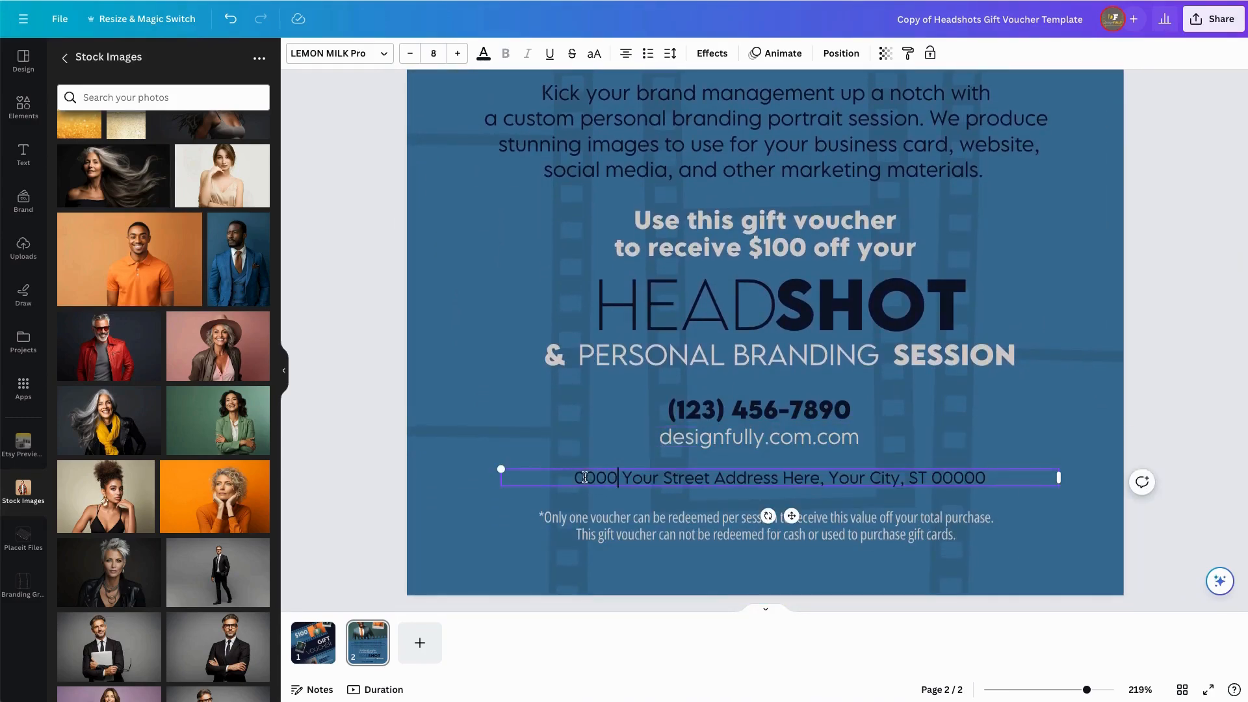
left_click_drag(576, 477, 988, 483)
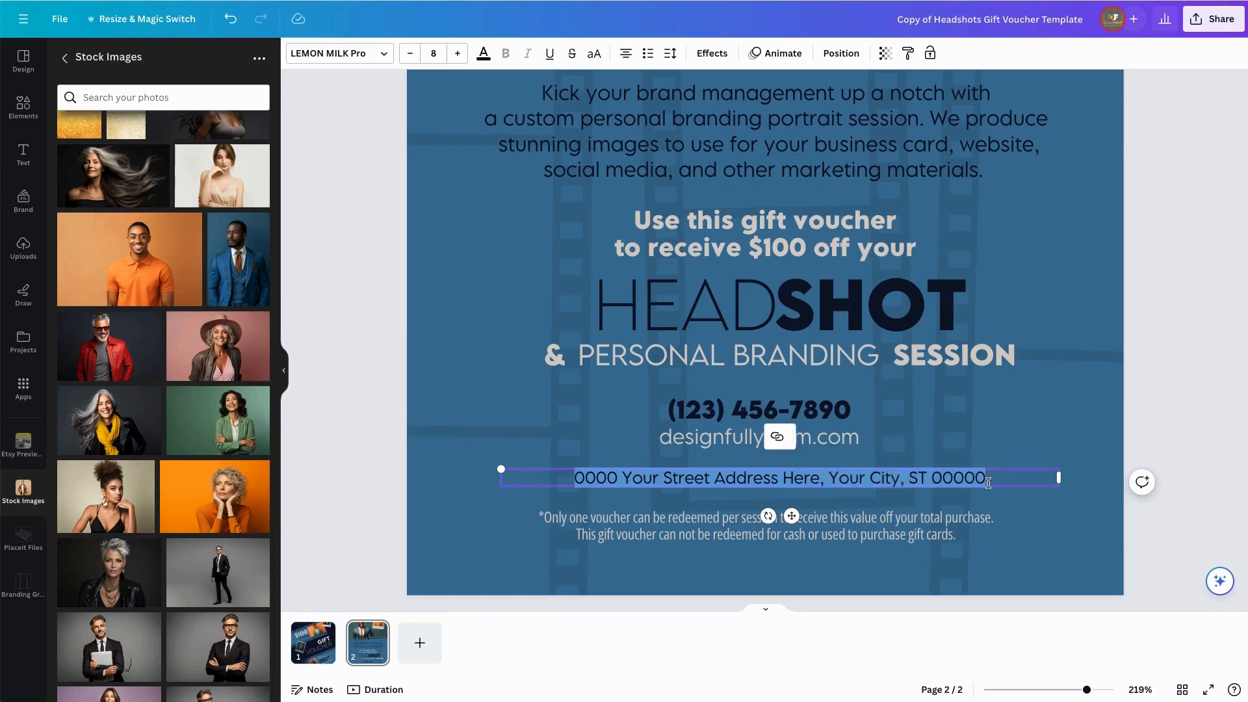
type("1234 Designfully Drive, Colorado Springs, CO 12345")
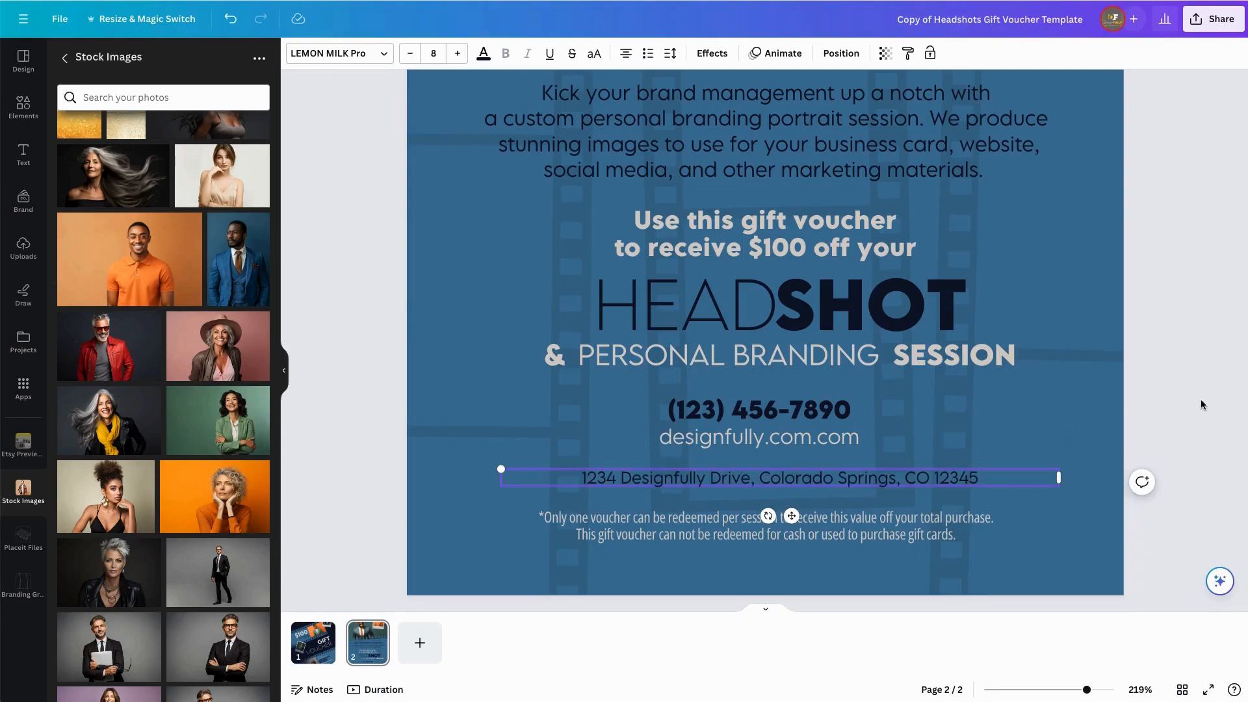
left_click(1163, 413)
left_click_drag(1087, 690, 1063, 695)
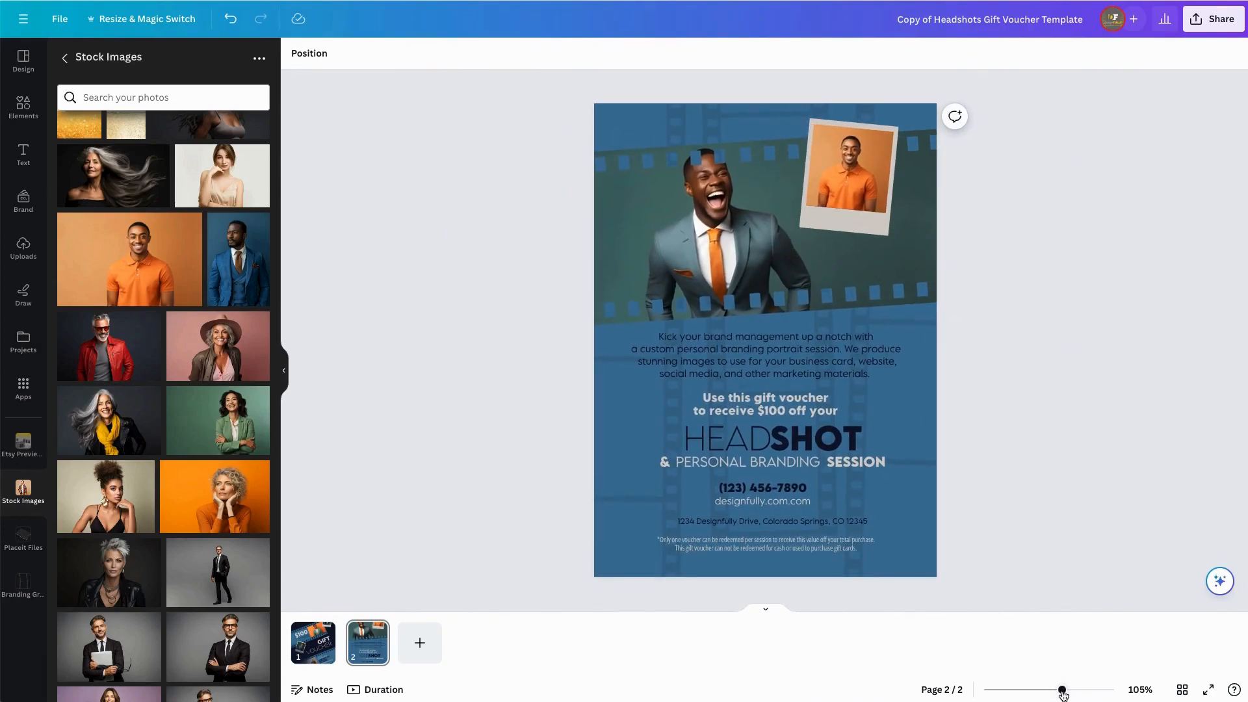
left_click(841, 218)
left_click(426, 55)
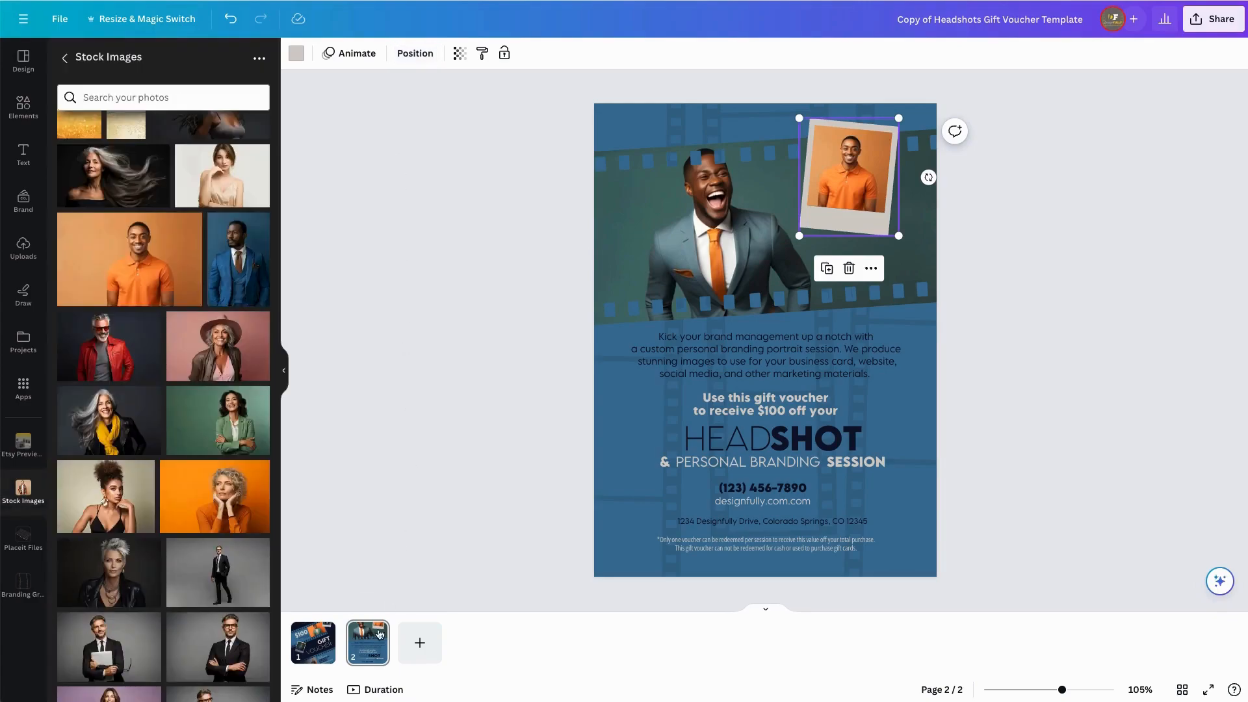
- Bring the blue film strip graphic on page 1 one layer forward
left_click(314, 642)
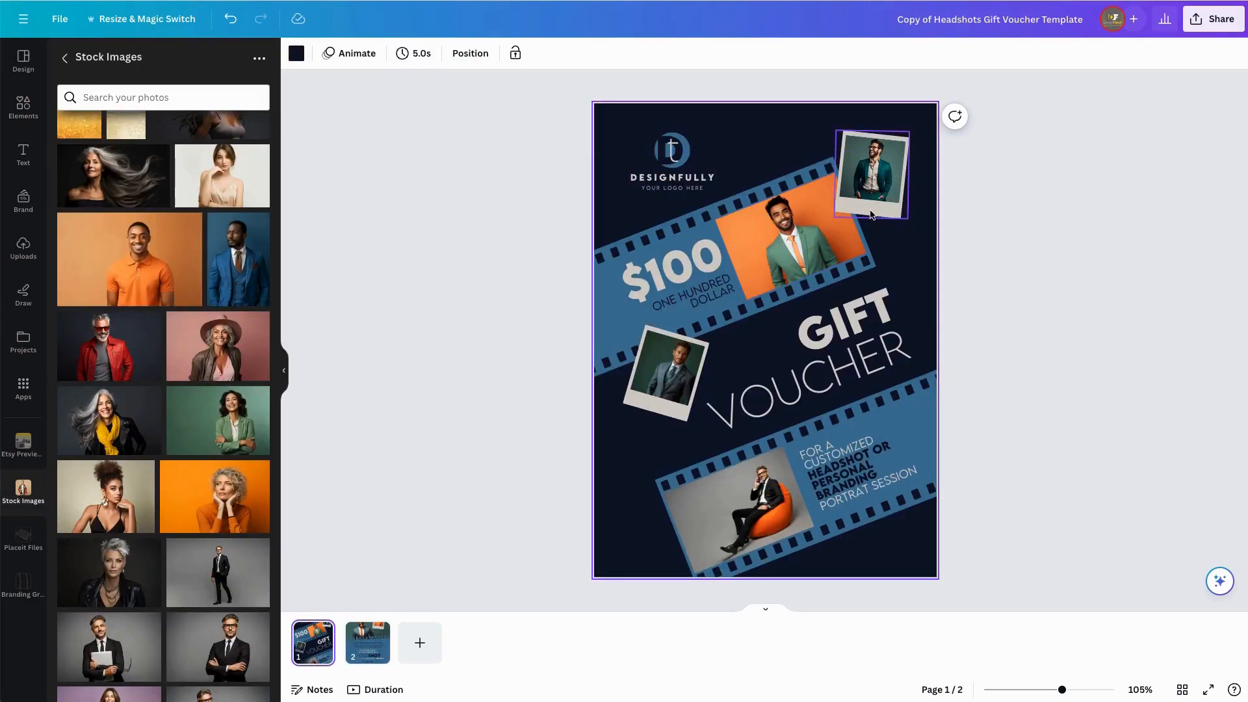
left_click(692, 224)
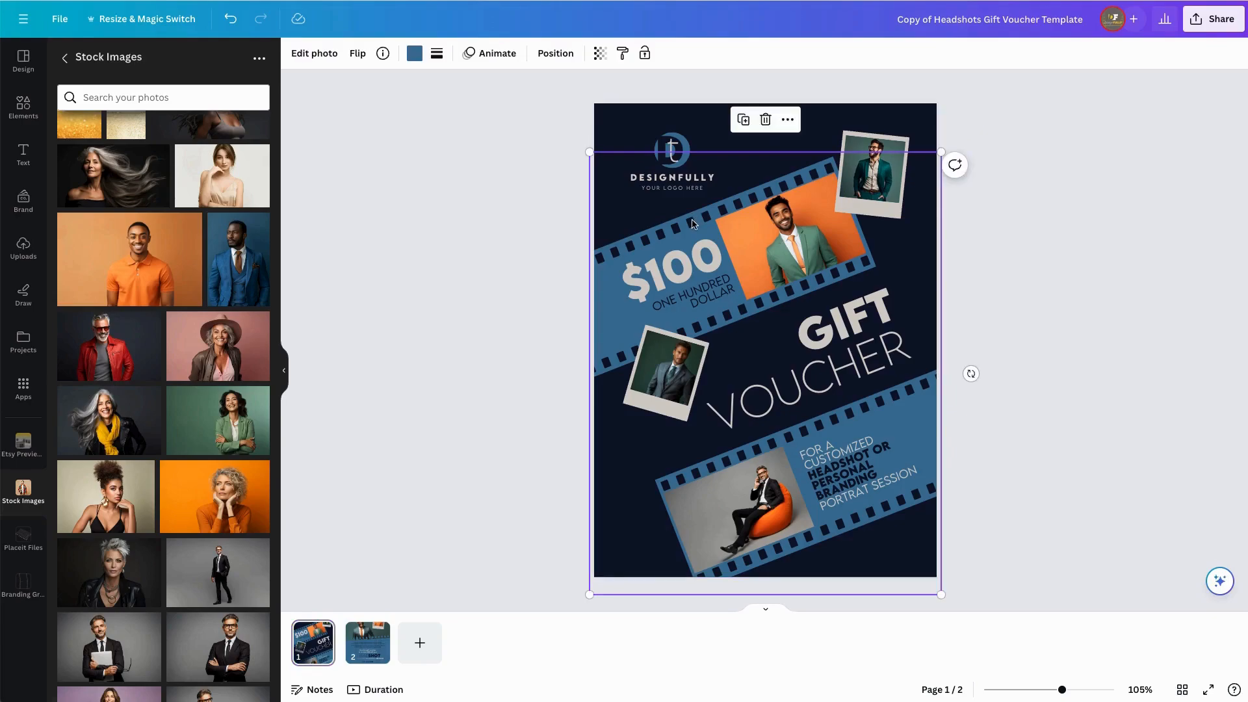
left_click(556, 53)
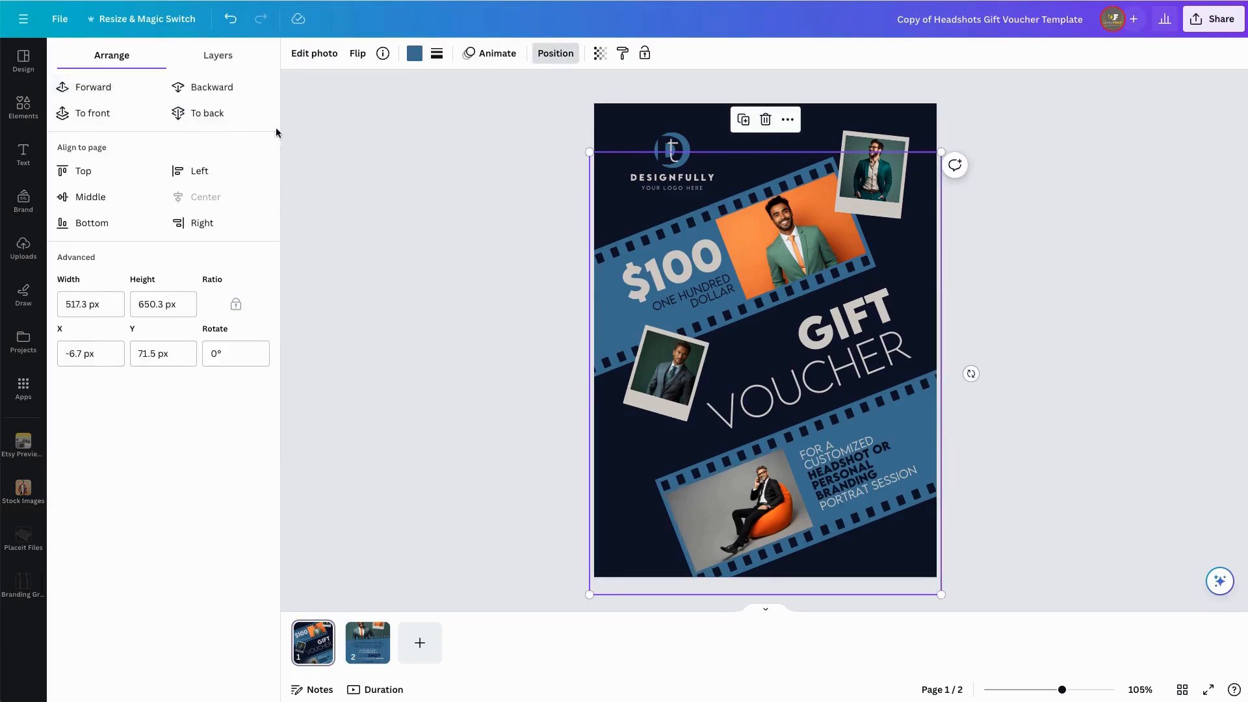
left_click(97, 86)
left_click(388, 195)
- Bring both polaroid borders on page 1 to the front
left_click(669, 414)
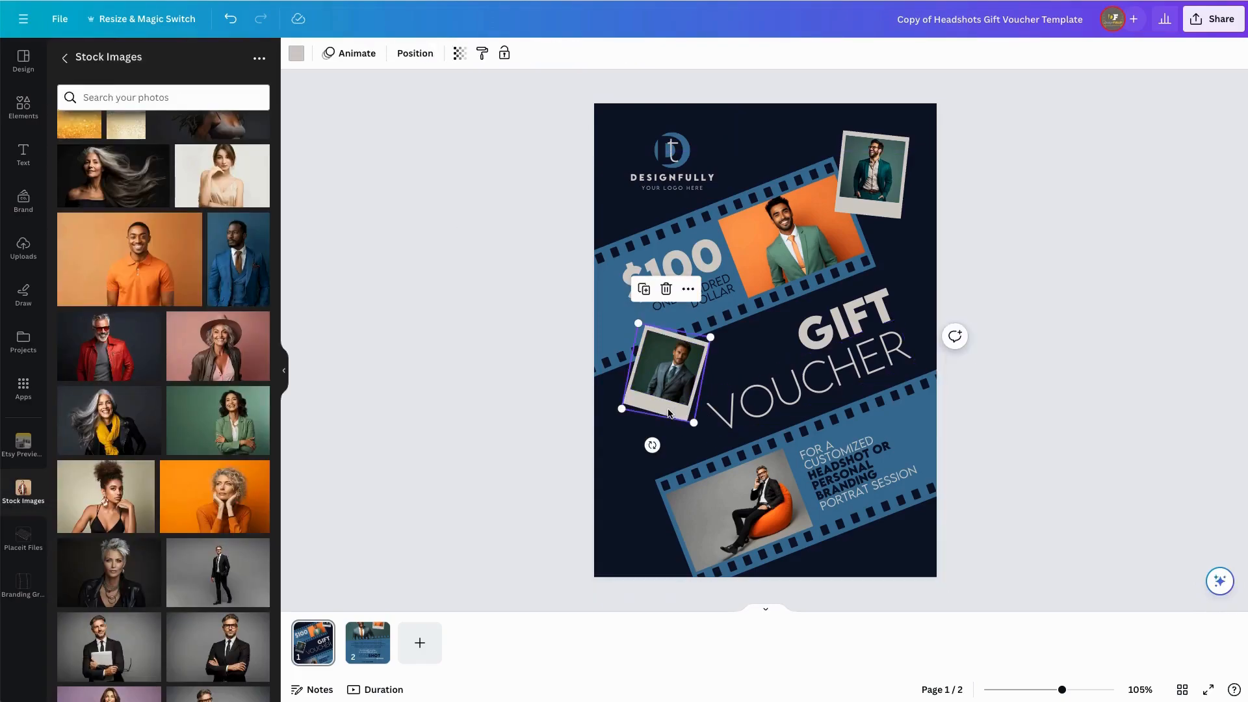
left_click(424, 59)
left_click(104, 116)
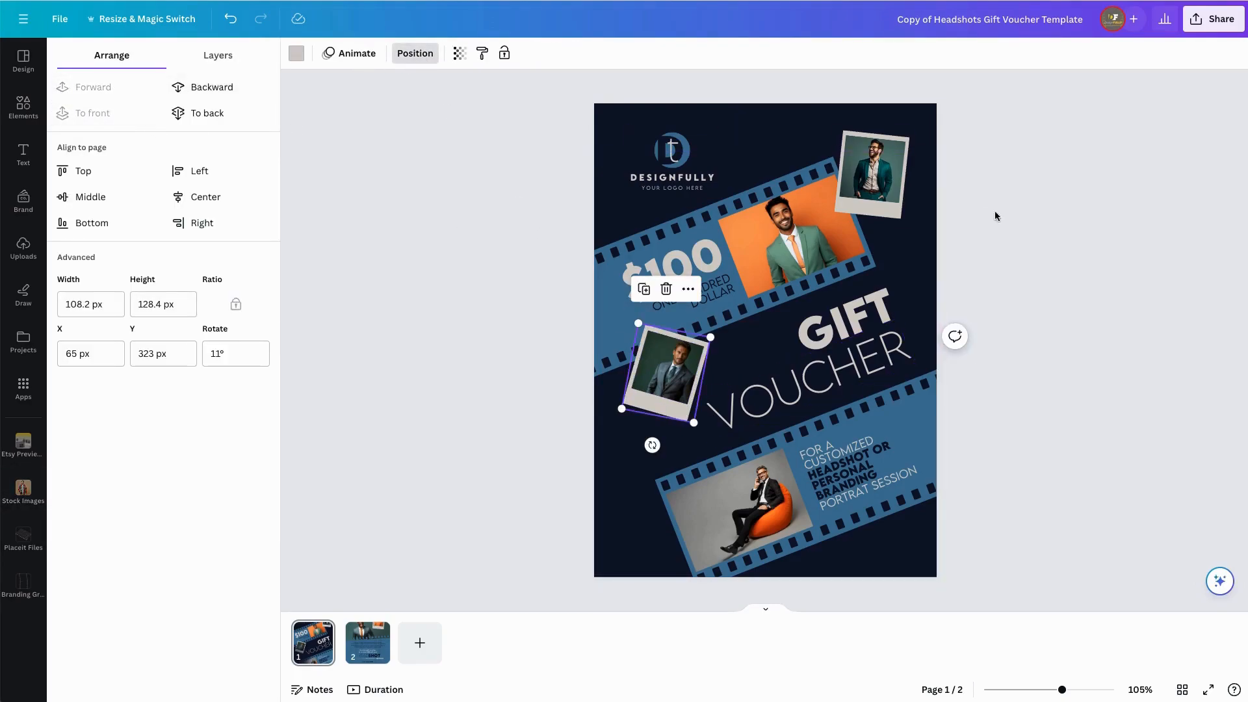
left_click(871, 174)
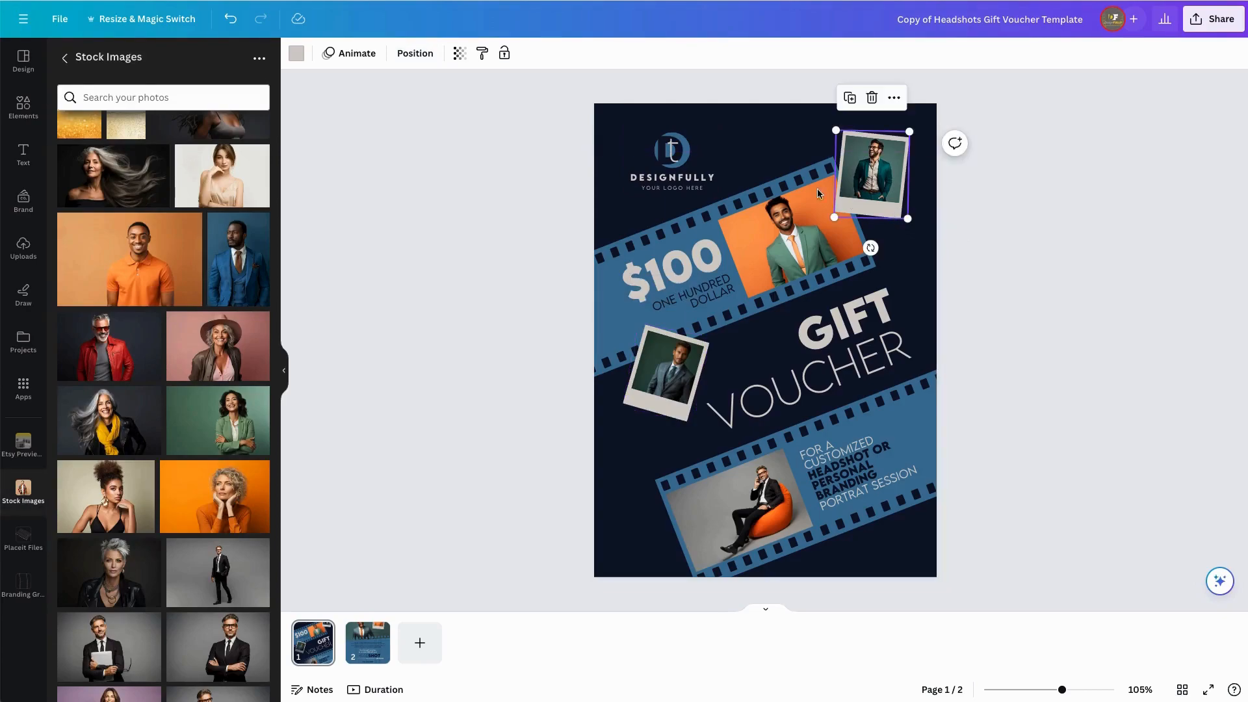
left_click(415, 53)
left_click(98, 115)
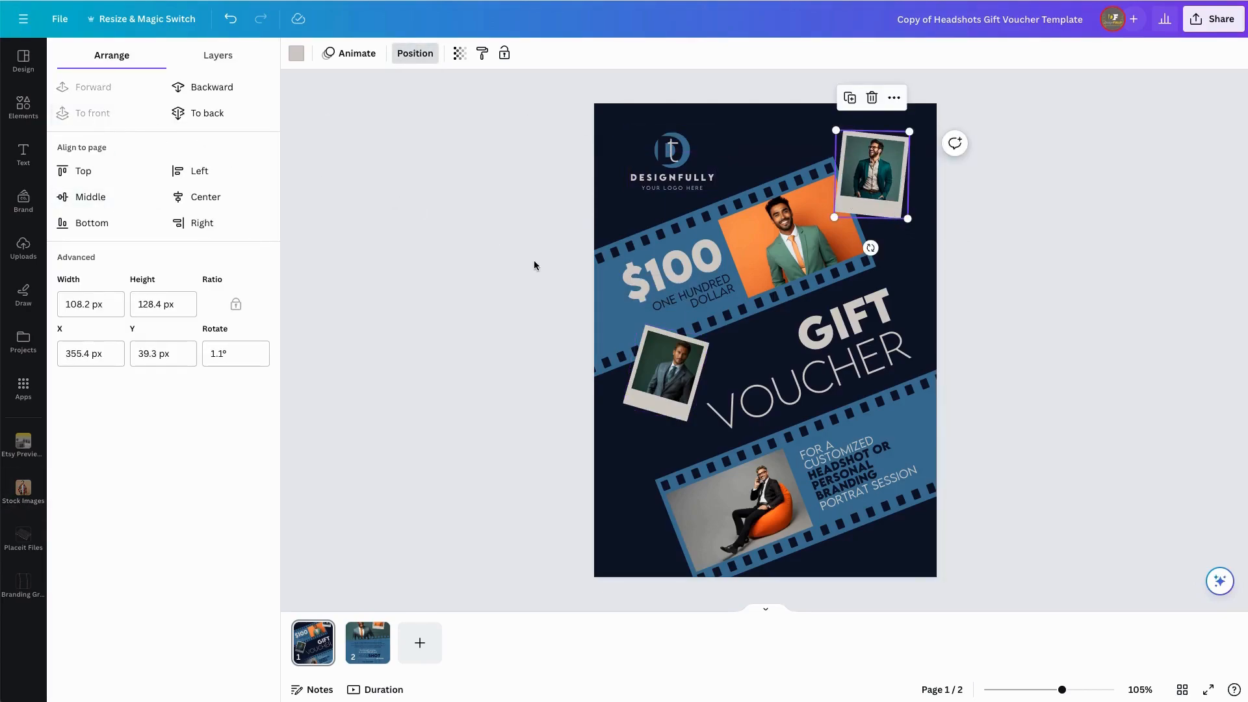
- Ungroup the placeholder logo on page 1 so its elements can be edited separately
left_click(672, 177)
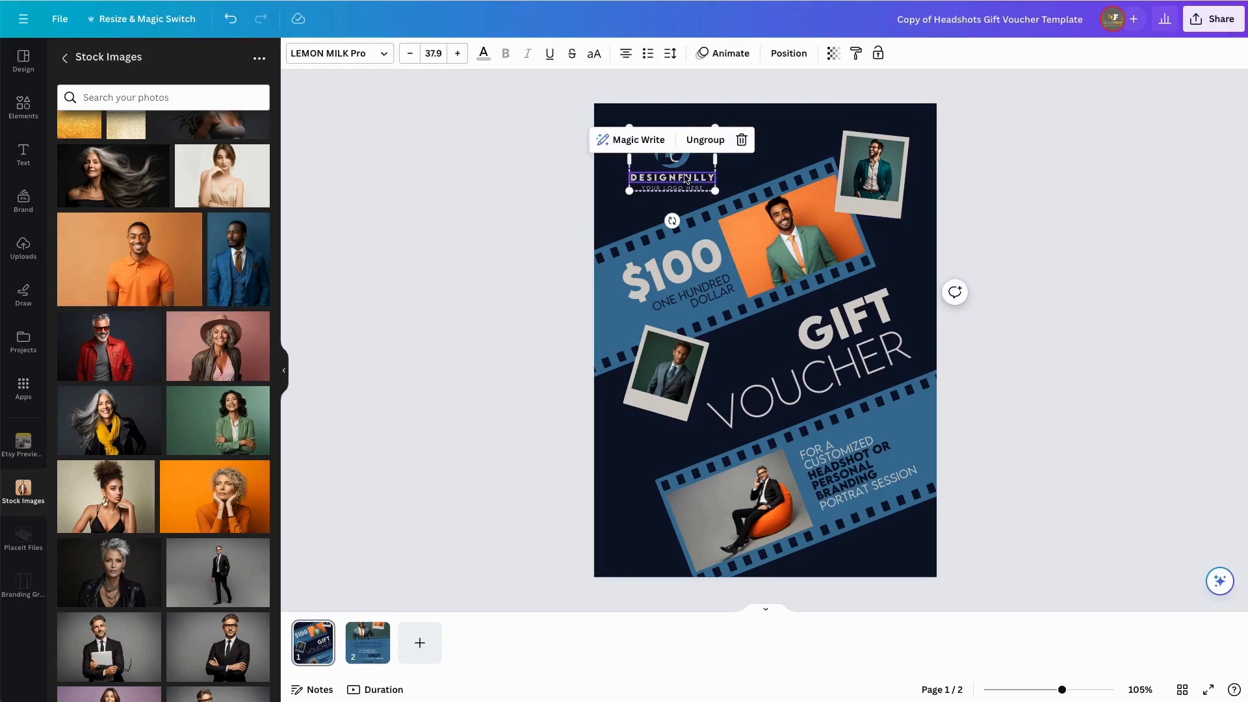
scroll(727, 278, "up", 5, "ctrl")
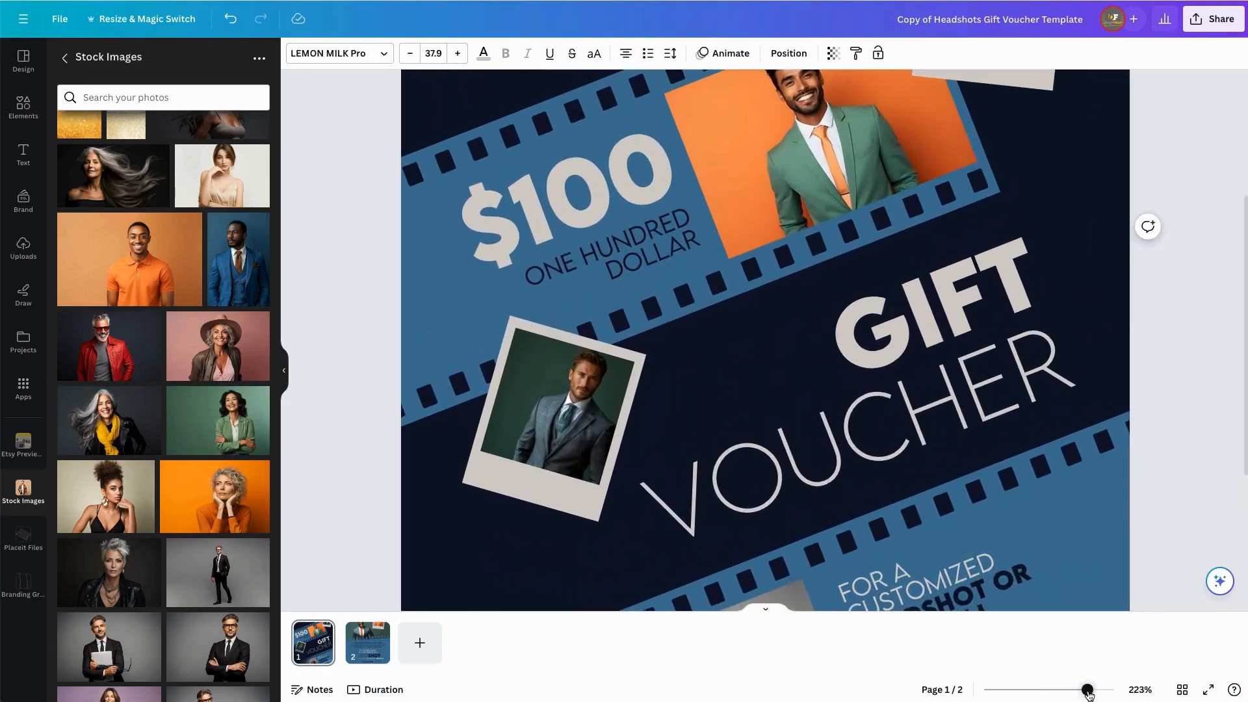
scroll(727, 338, "up", 4)
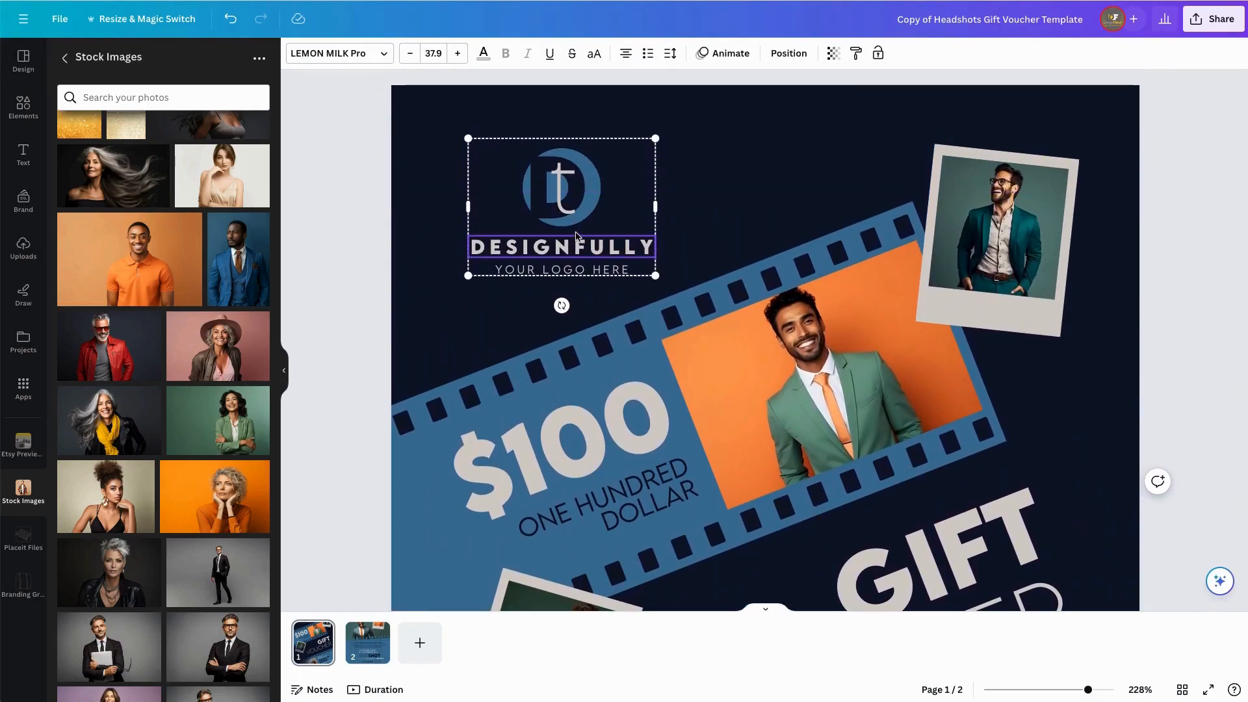
double_click(577, 251)
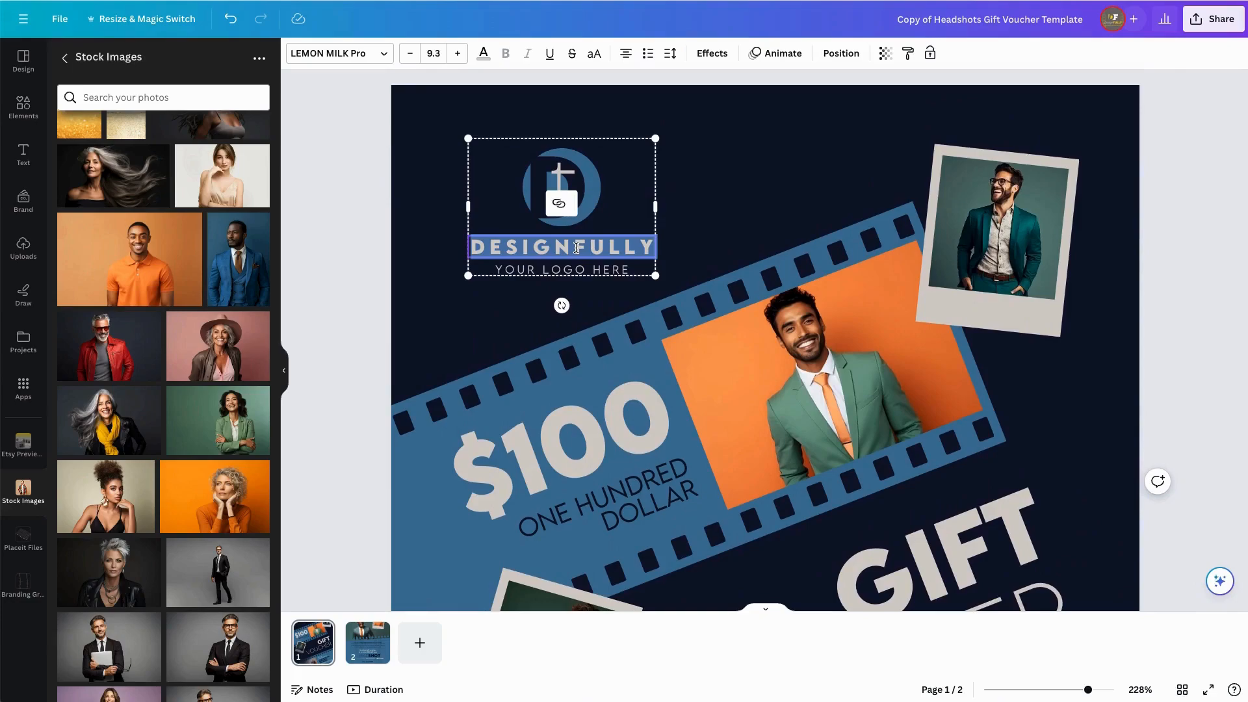
left_click(355, 240)
left_click(559, 195)
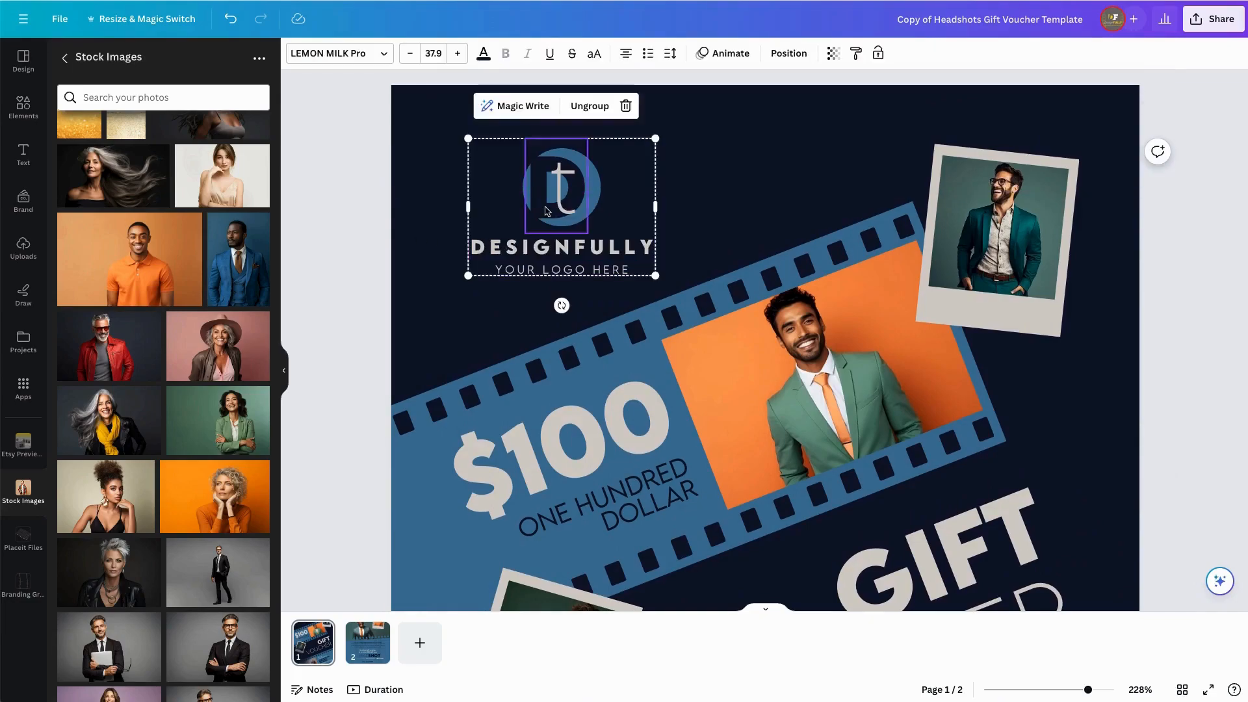
left_click(590, 112)
left_click(398, 173)
- Change the logo name to "NEW NAME", its tagline to "PHOTOGRAPHY" and its monogram letters to N and P
double_click(624, 243)
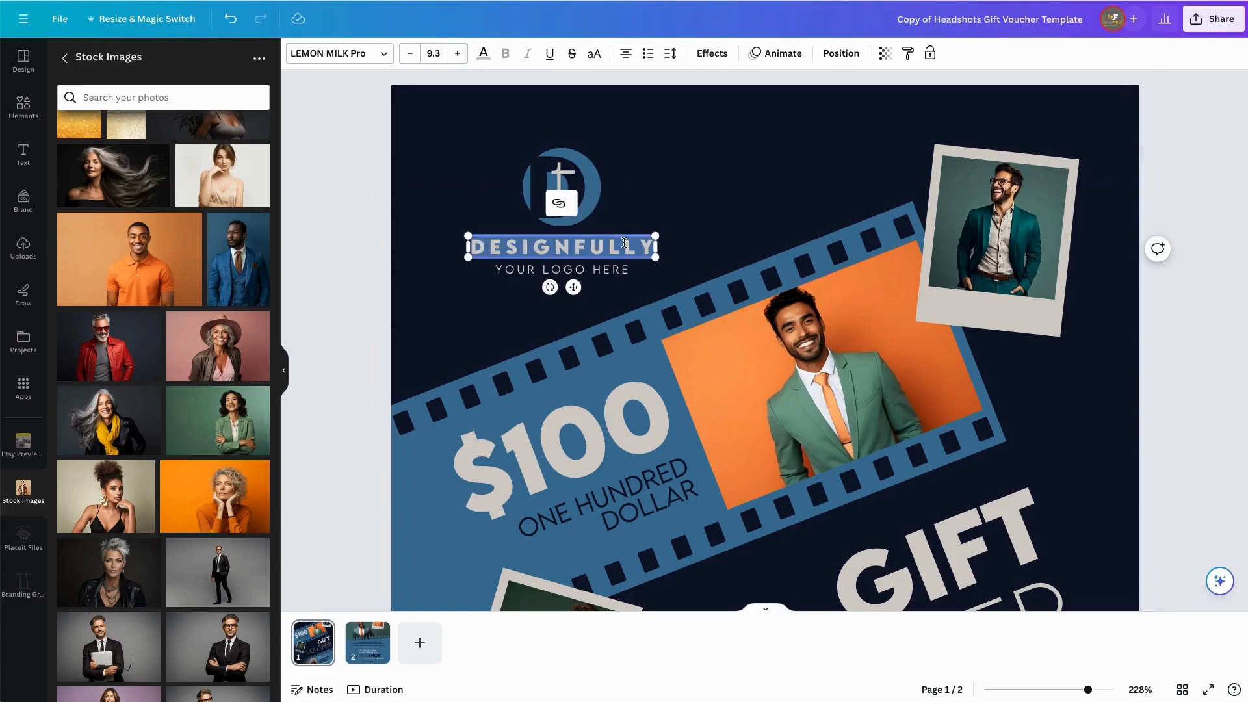
type("NEW NAME")
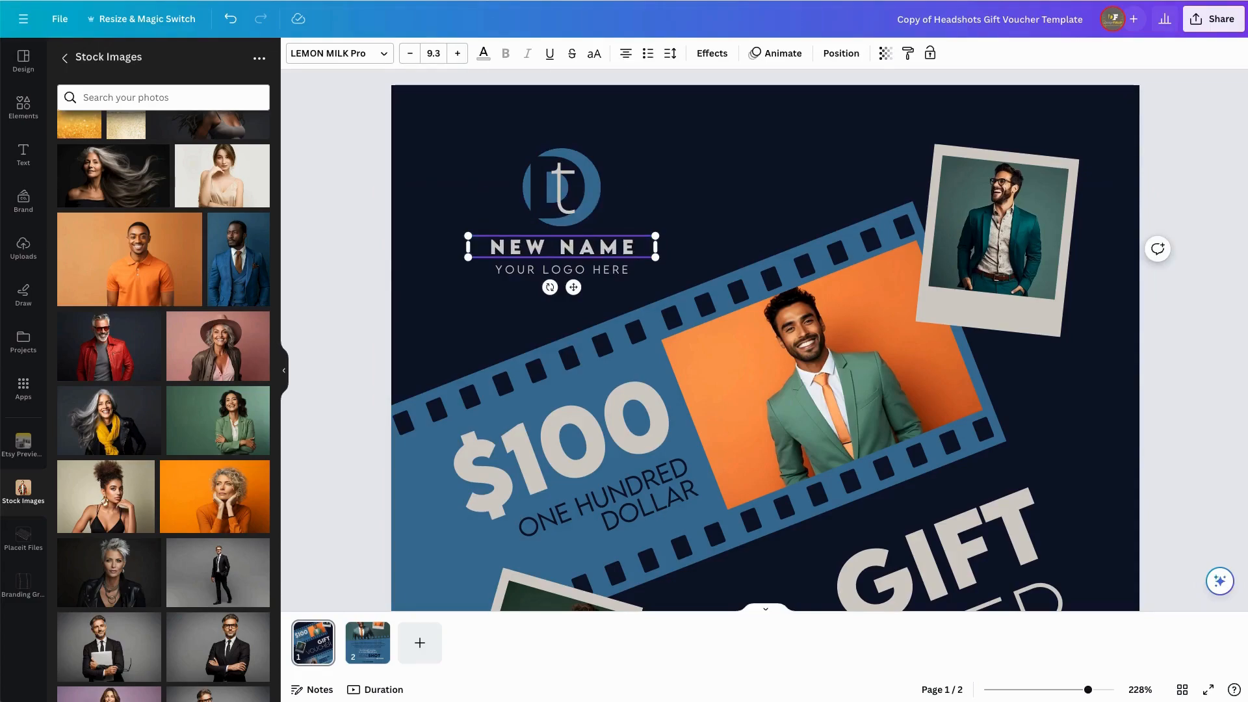
double_click(603, 269)
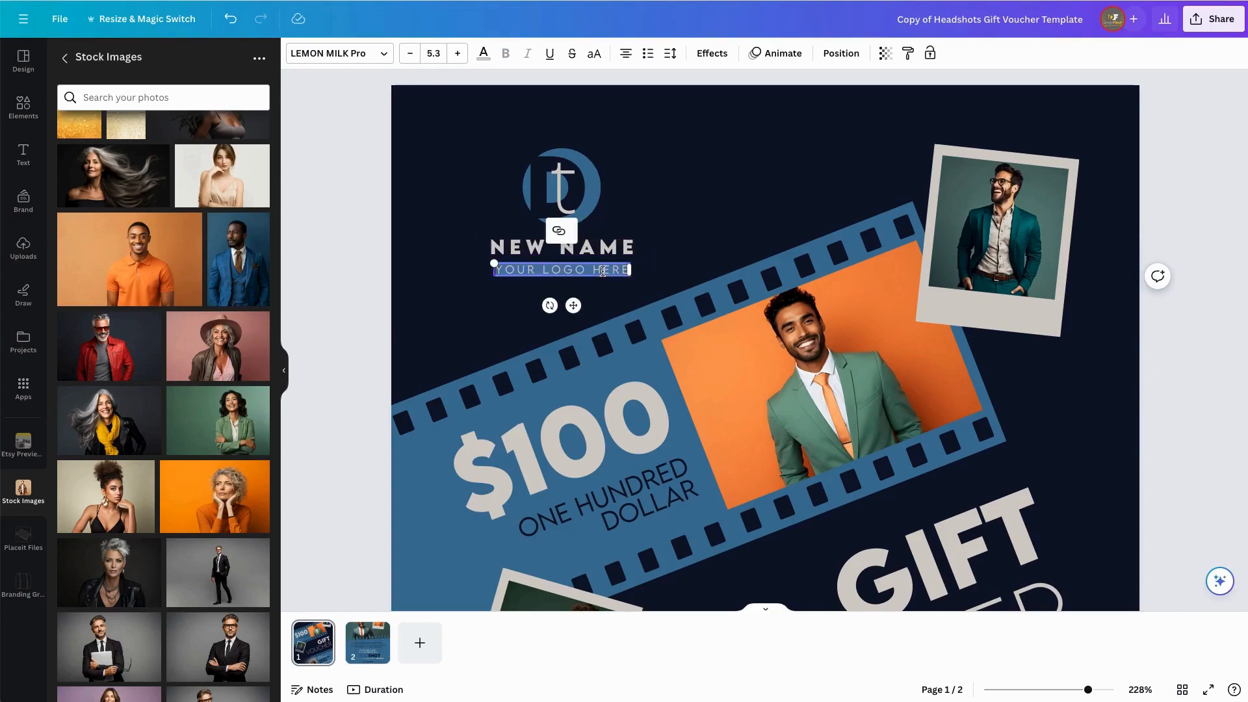
type("PHOTOGRAPHY")
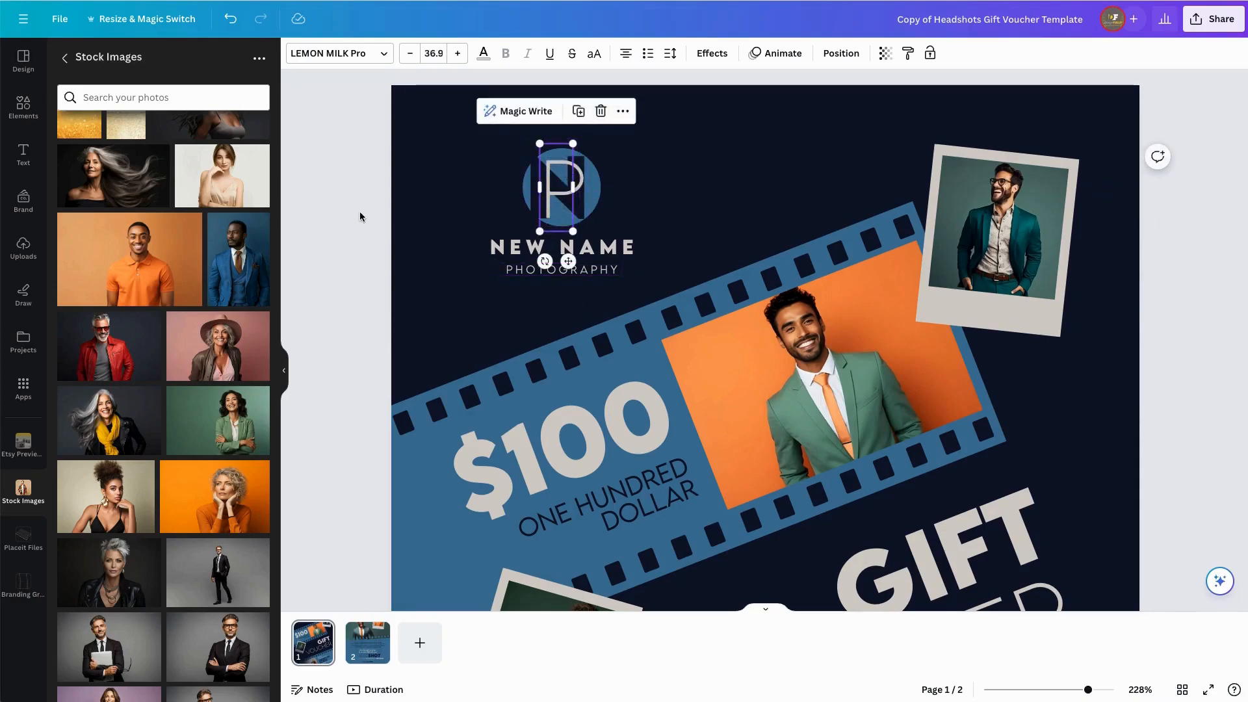
left_click(361, 216)
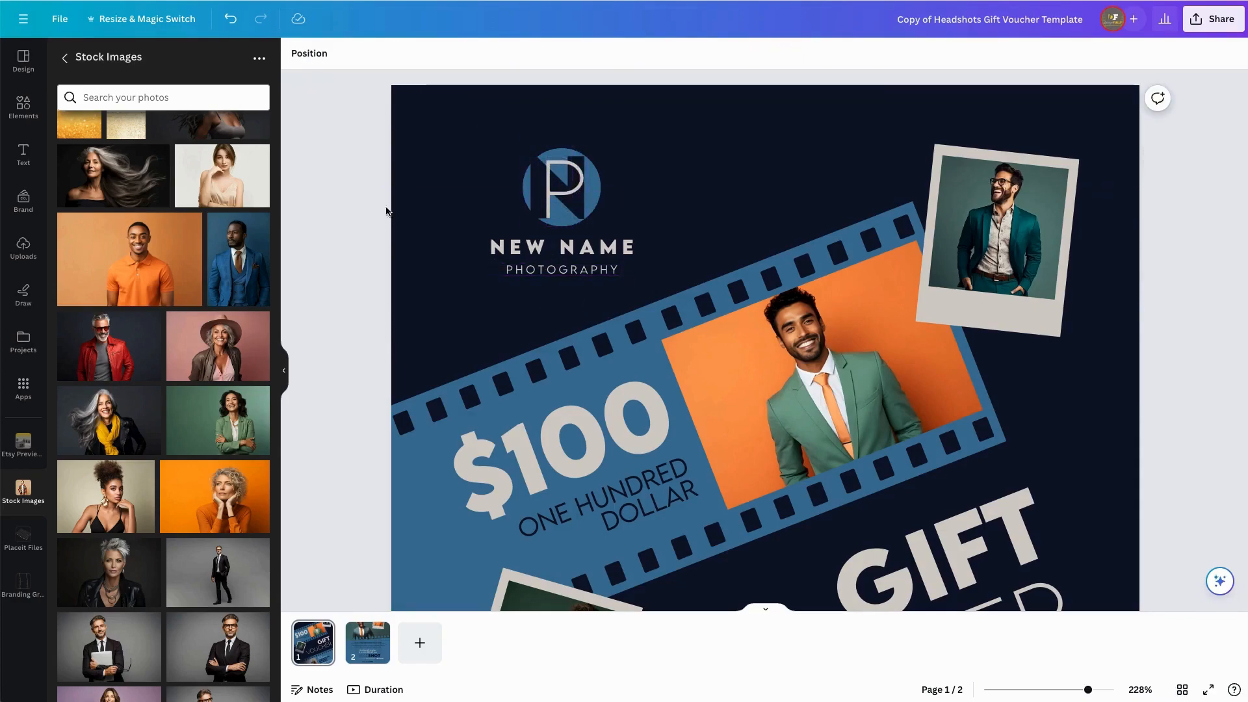
- Replace the entire placeholder logo on page 1 with the white-and-yellow DesignFULLY logo from Branding Graphics, scaled down to fit the same spot
left_click(559, 195)
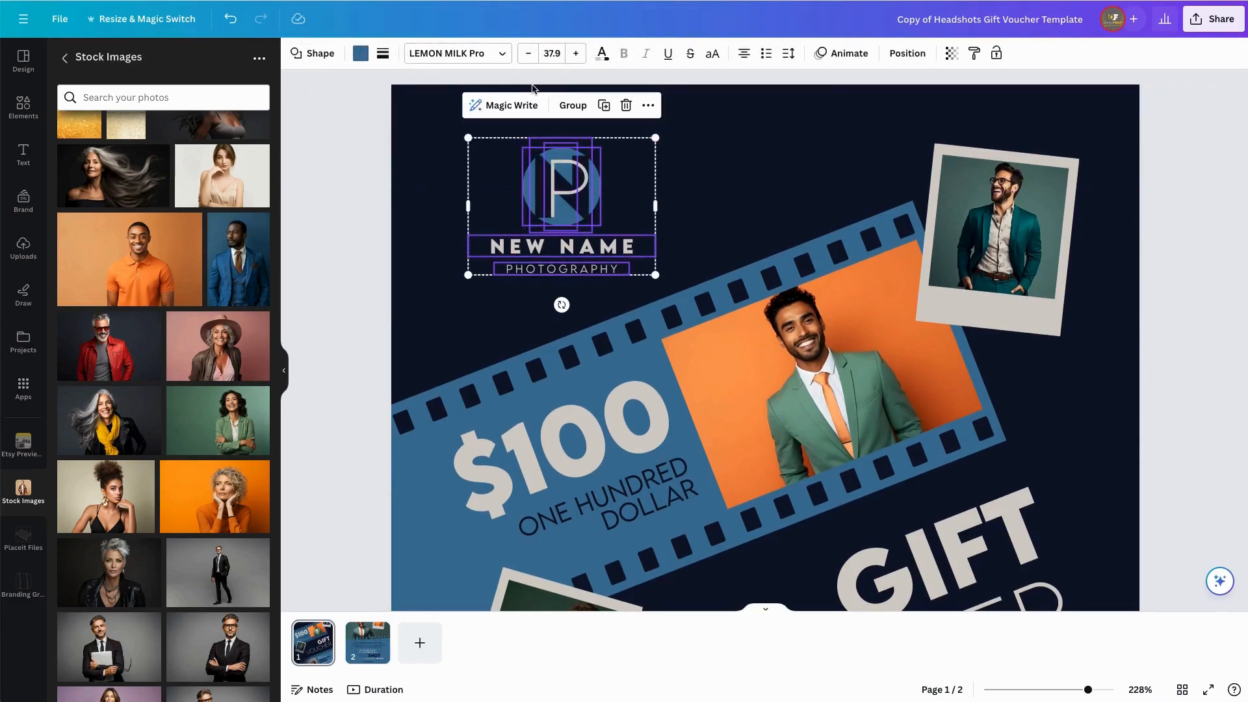
left_click(627, 106)
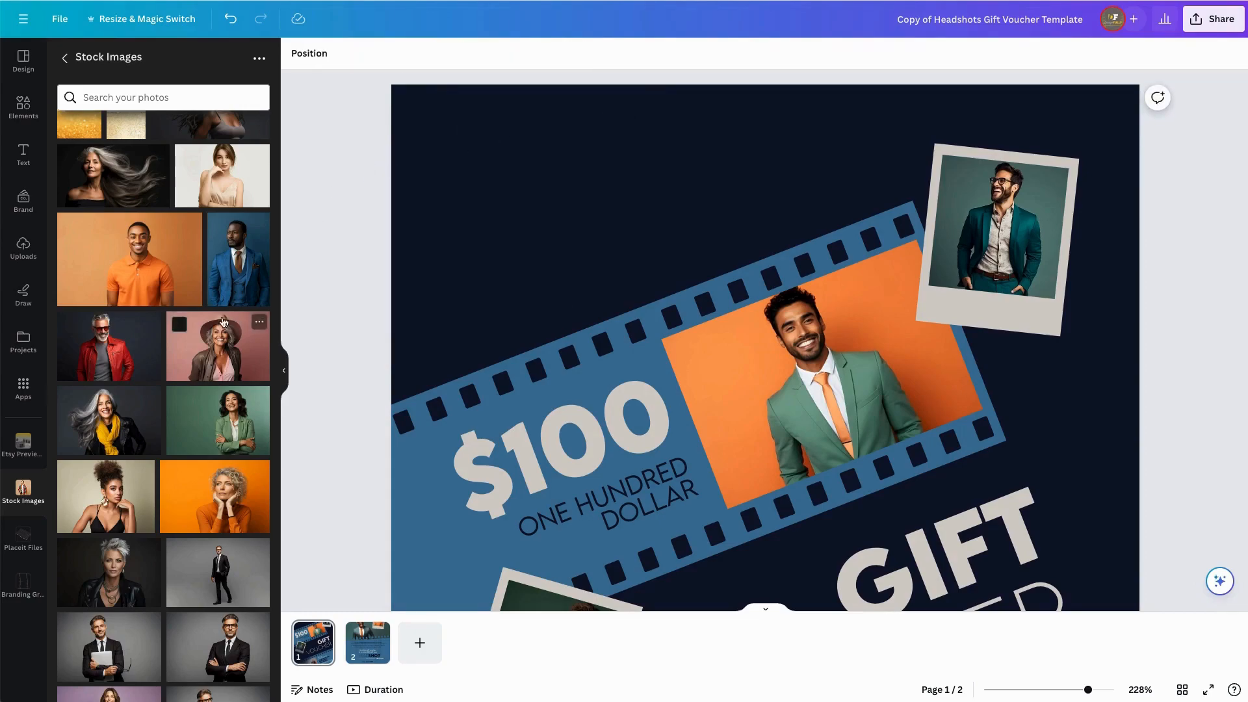
left_click(25, 585)
scroll(183, 326, "down", 4)
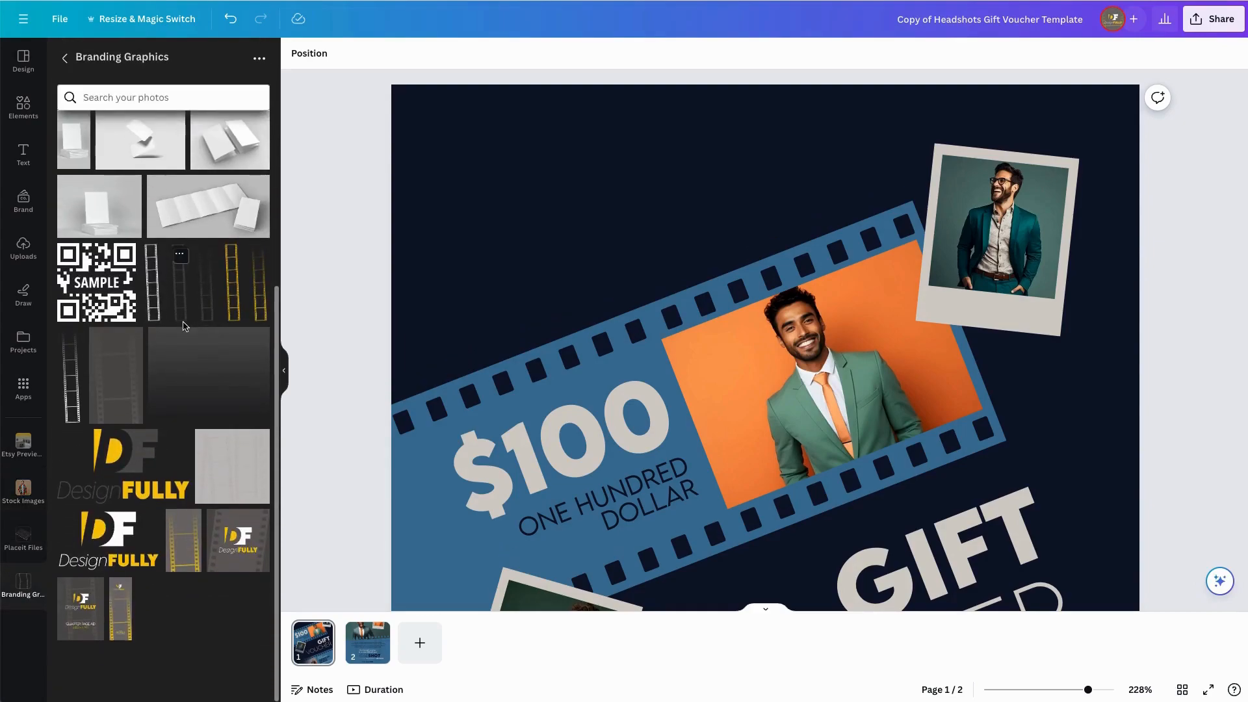
left_click(122, 533)
left_click_drag(781, 532, 665, 201)
left_click_drag(860, 398, 631, 260)
mouse_move(576, 240)
left_mouse_down()
mouse_move(620, 238)
mouse_move(583, 229)
left_mouse_up()
left_click(355, 234)
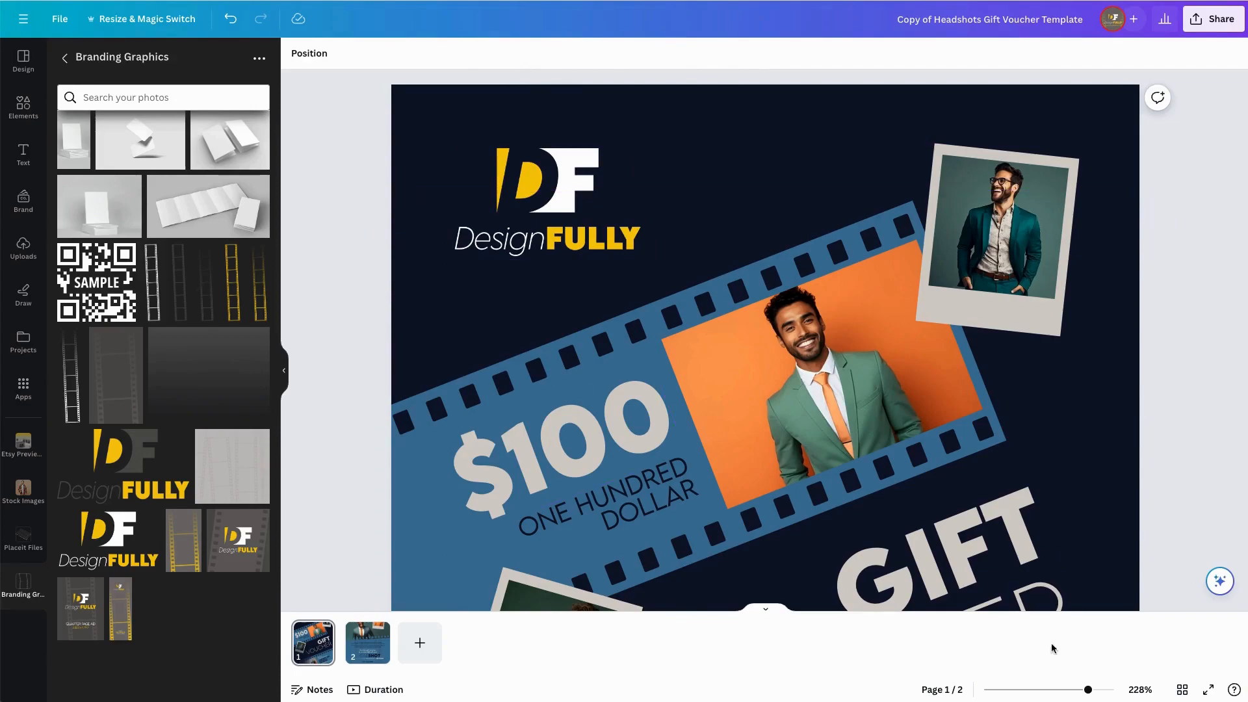
- Check both full pages and set up a JPG download with size multiplier 3.125 and quality 100
left_click(1034, 690)
left_click_drag(1034, 689, 1064, 693)
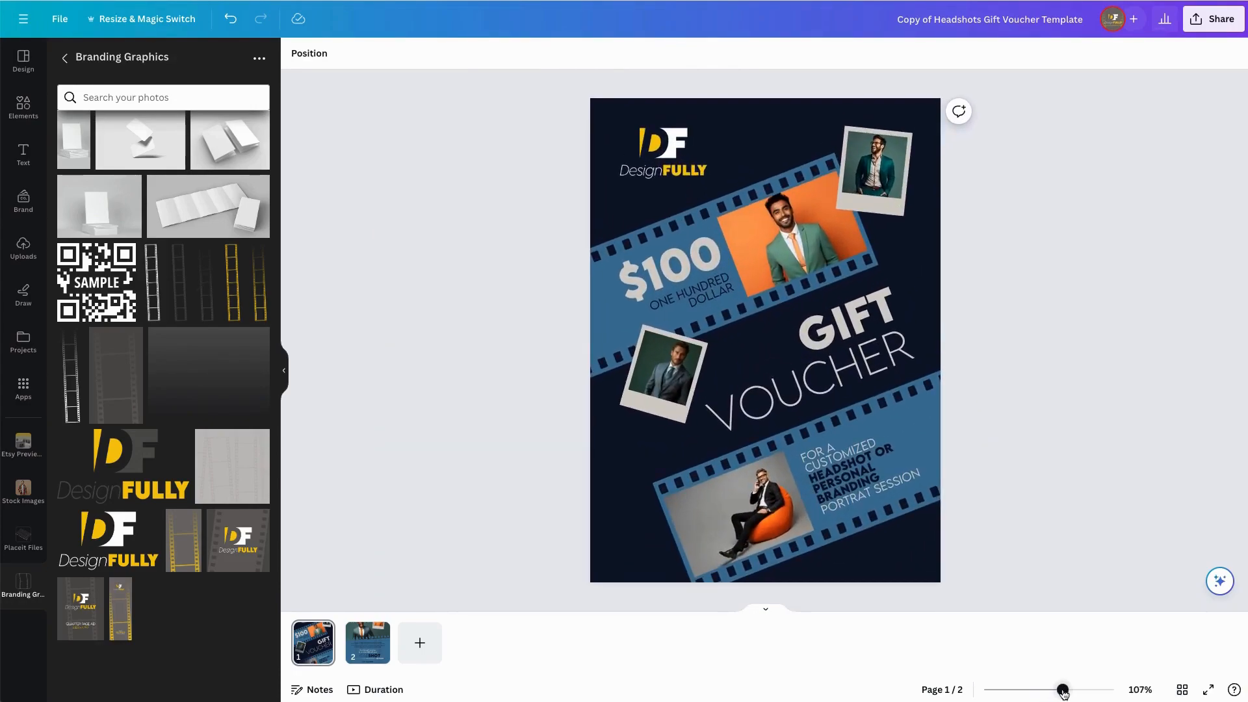
left_click(371, 656)
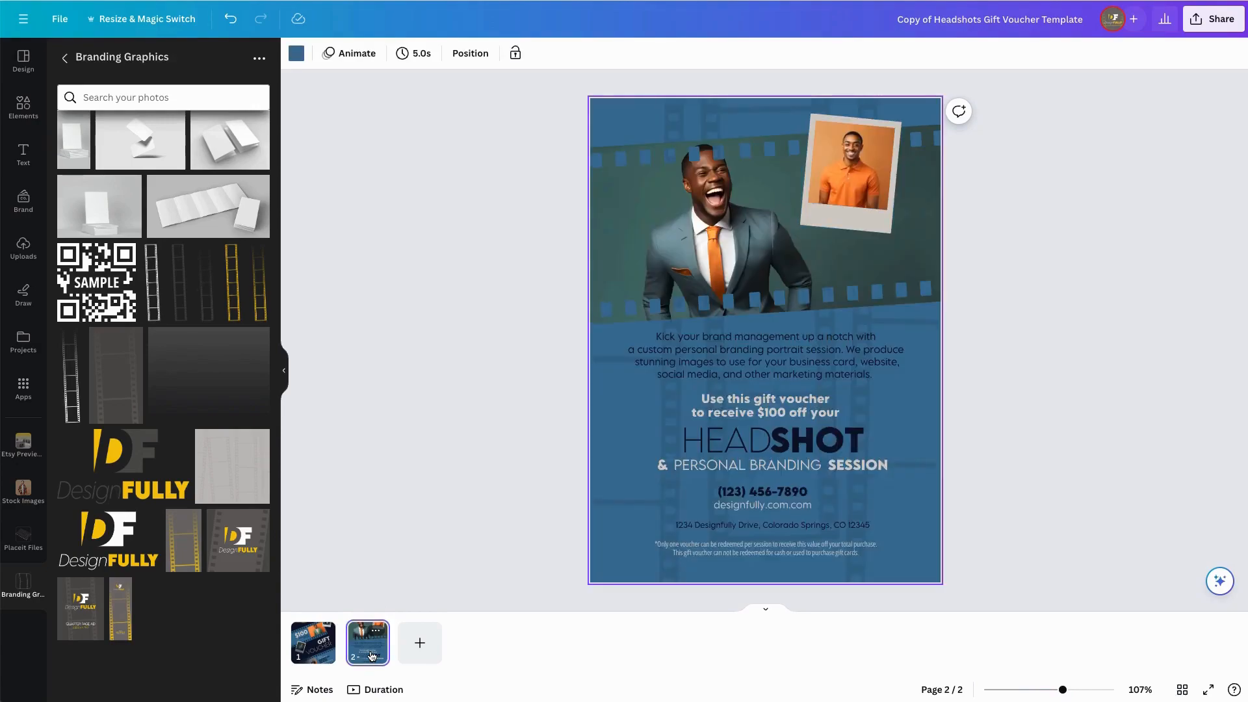
left_click(318, 656)
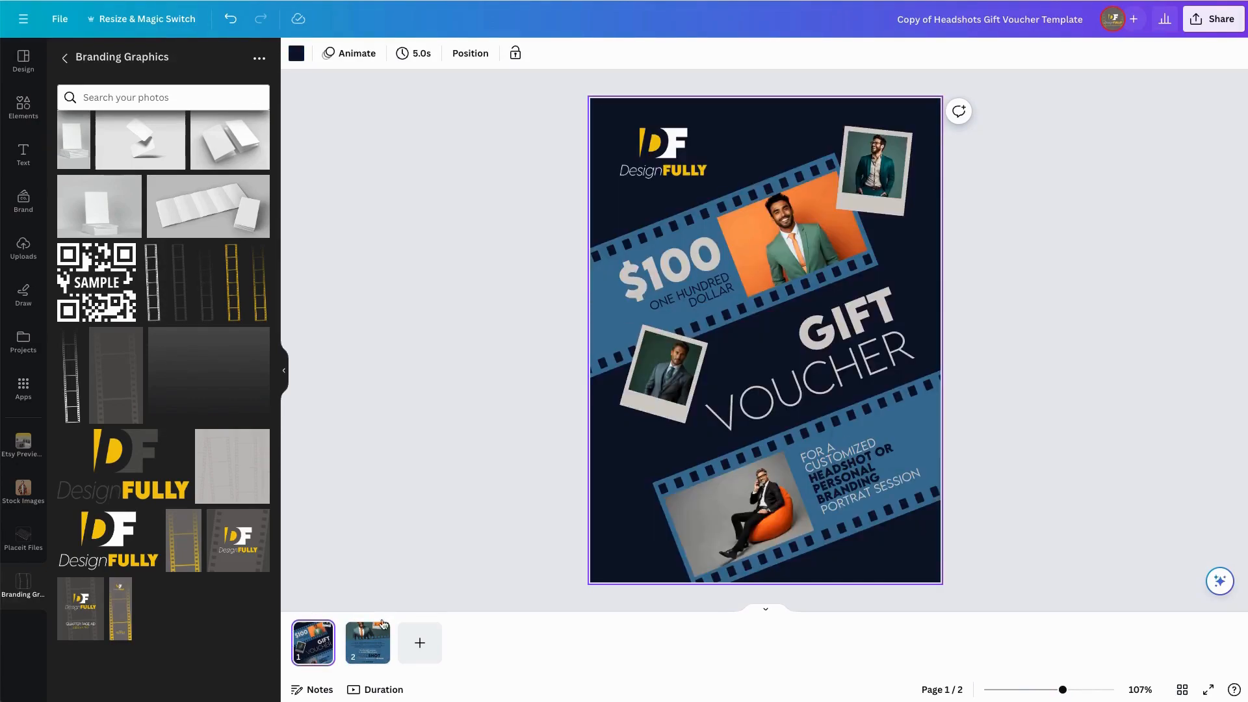
left_click(1220, 26)
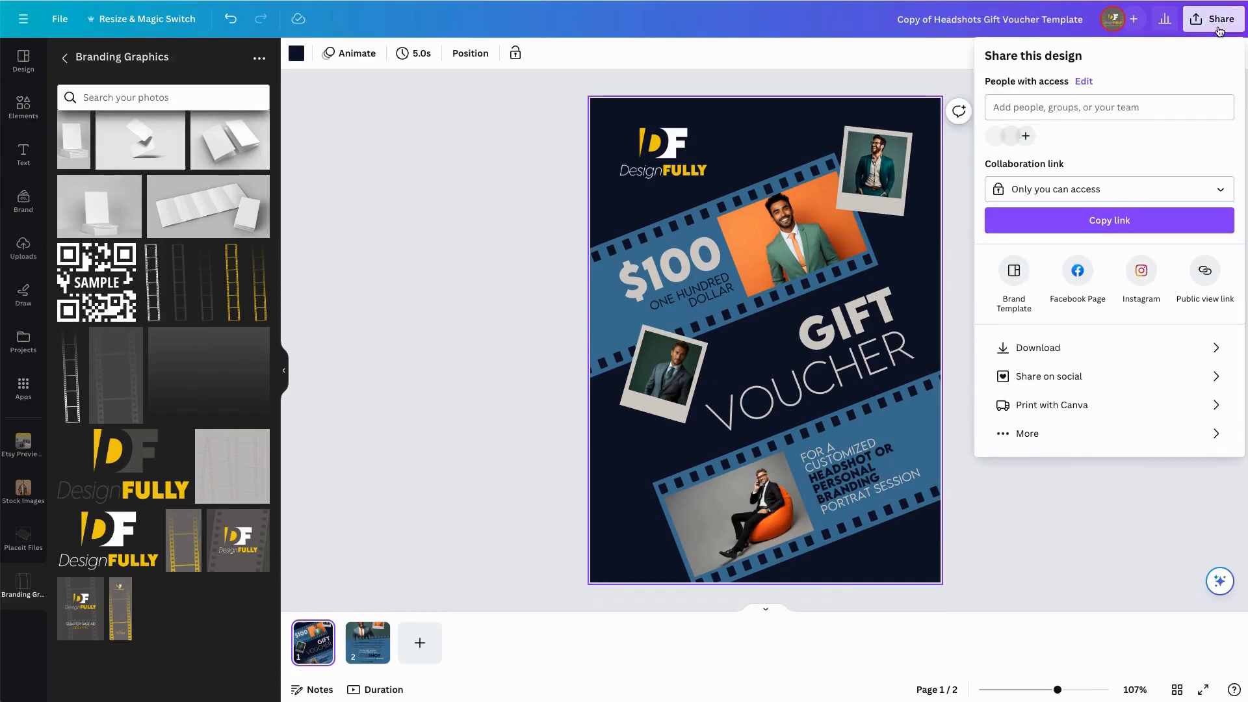
left_click(1057, 350)
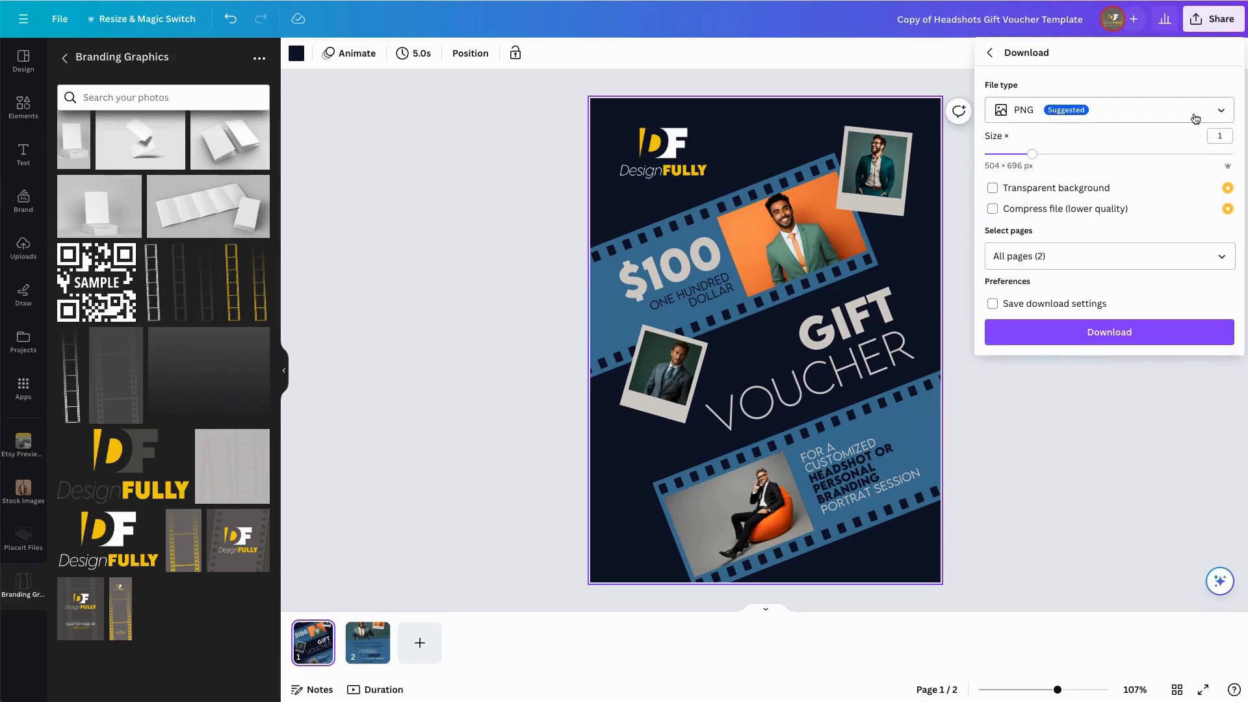
left_click(1220, 114)
left_click(1159, 149)
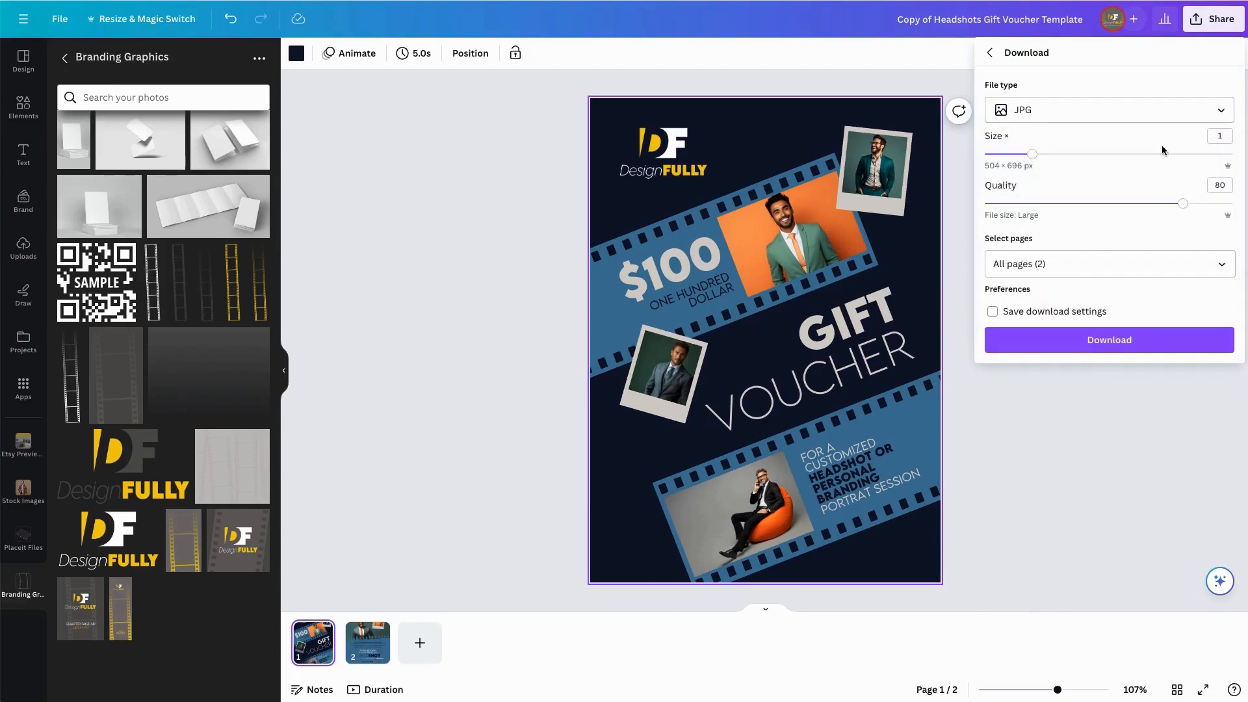
left_click_drag(1090, 154, 1246, 157)
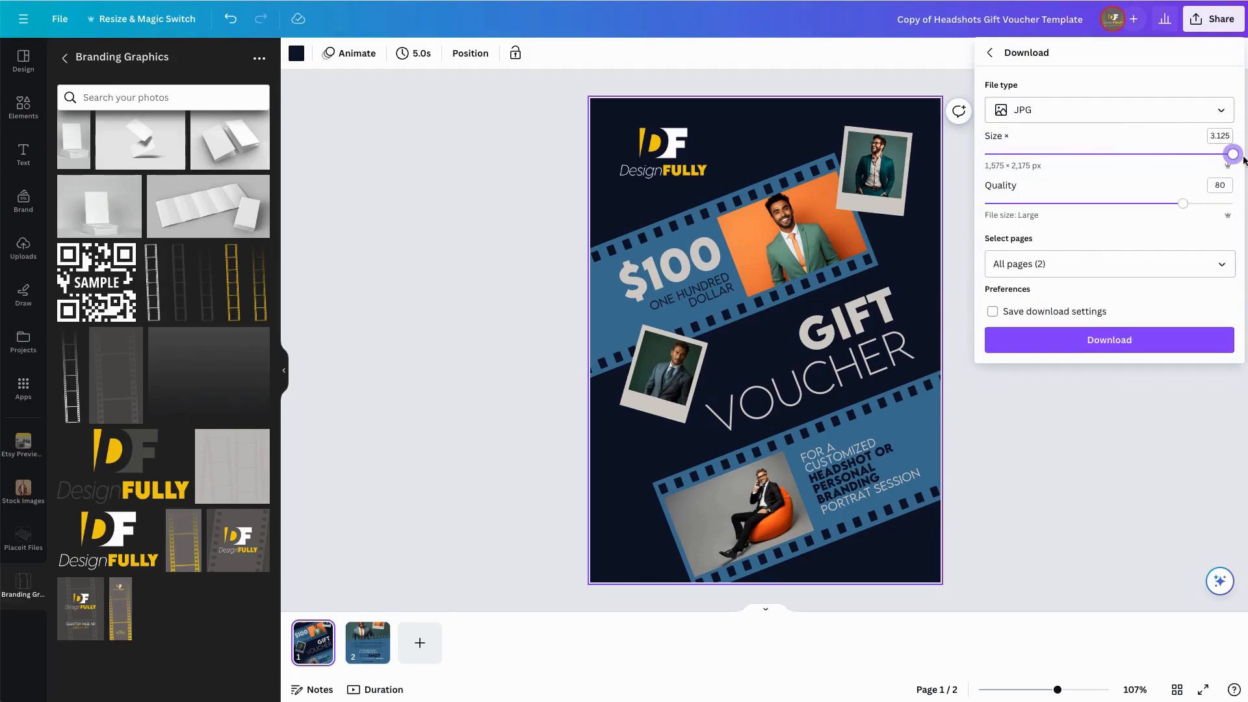
- Include all pages (1–2) in the export and download the voucher
left_click(1201, 265)
left_click(1222, 303)
left_click(1223, 302)
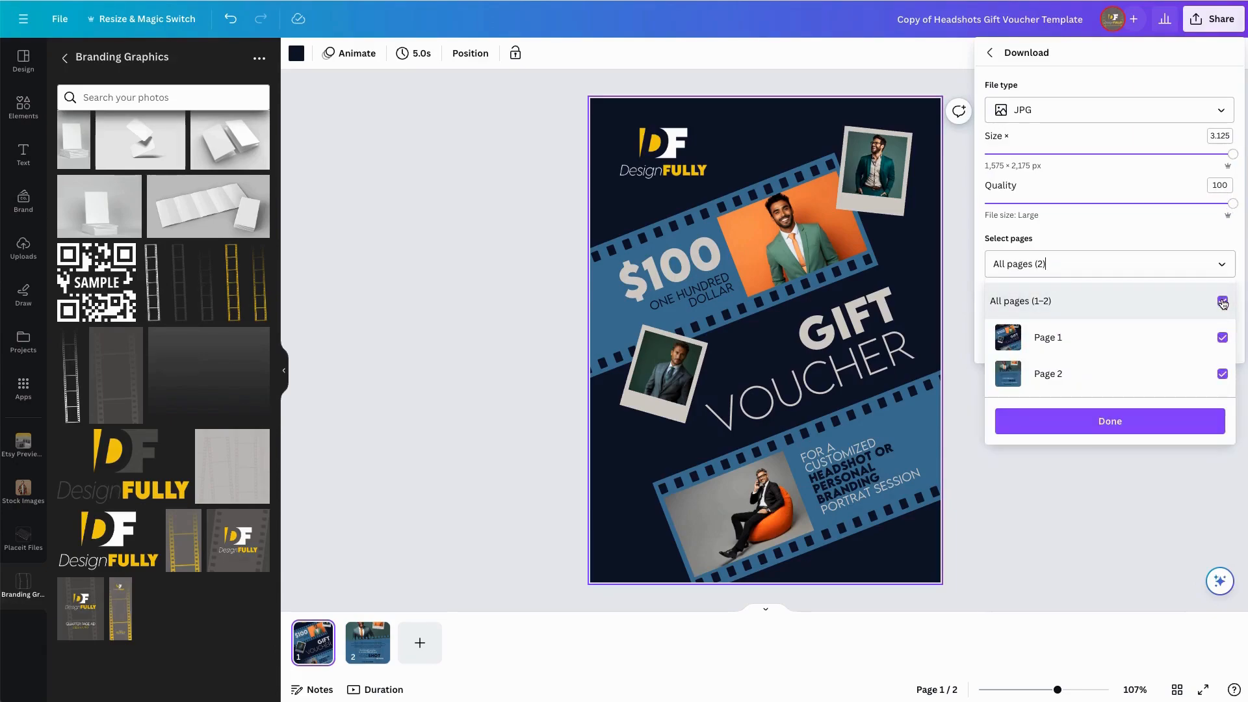
left_click(1131, 426)
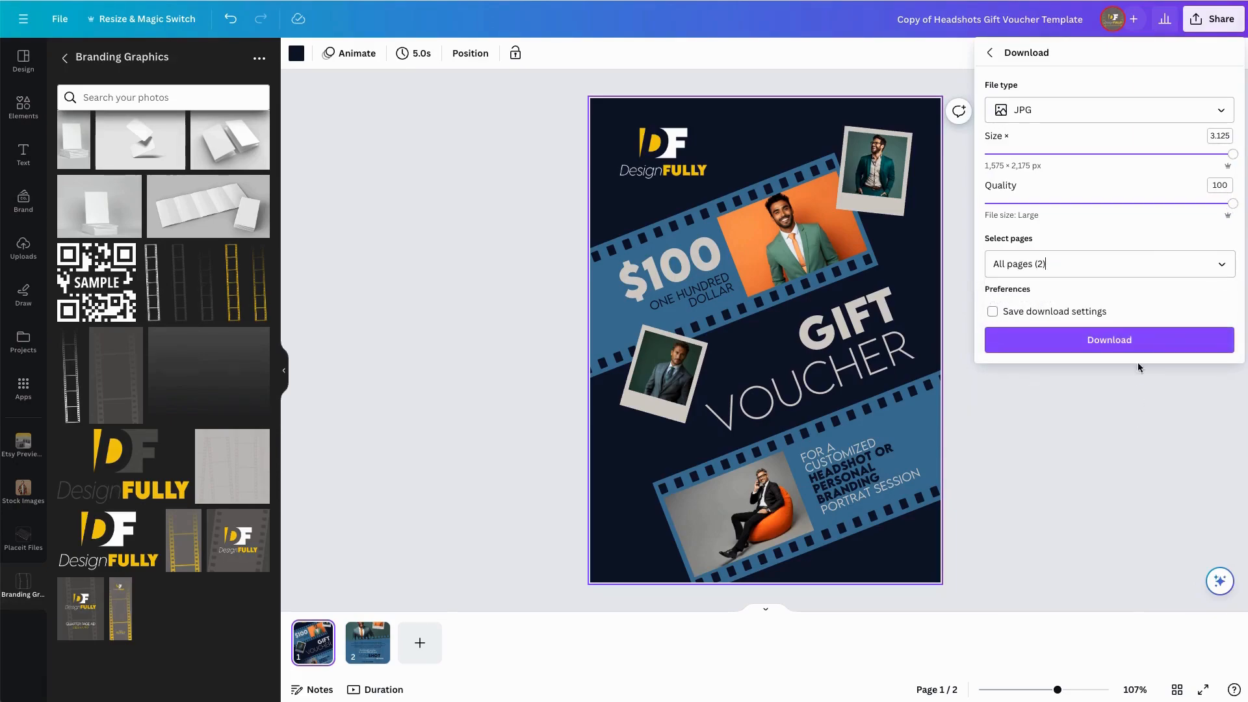
left_click(1089, 349)
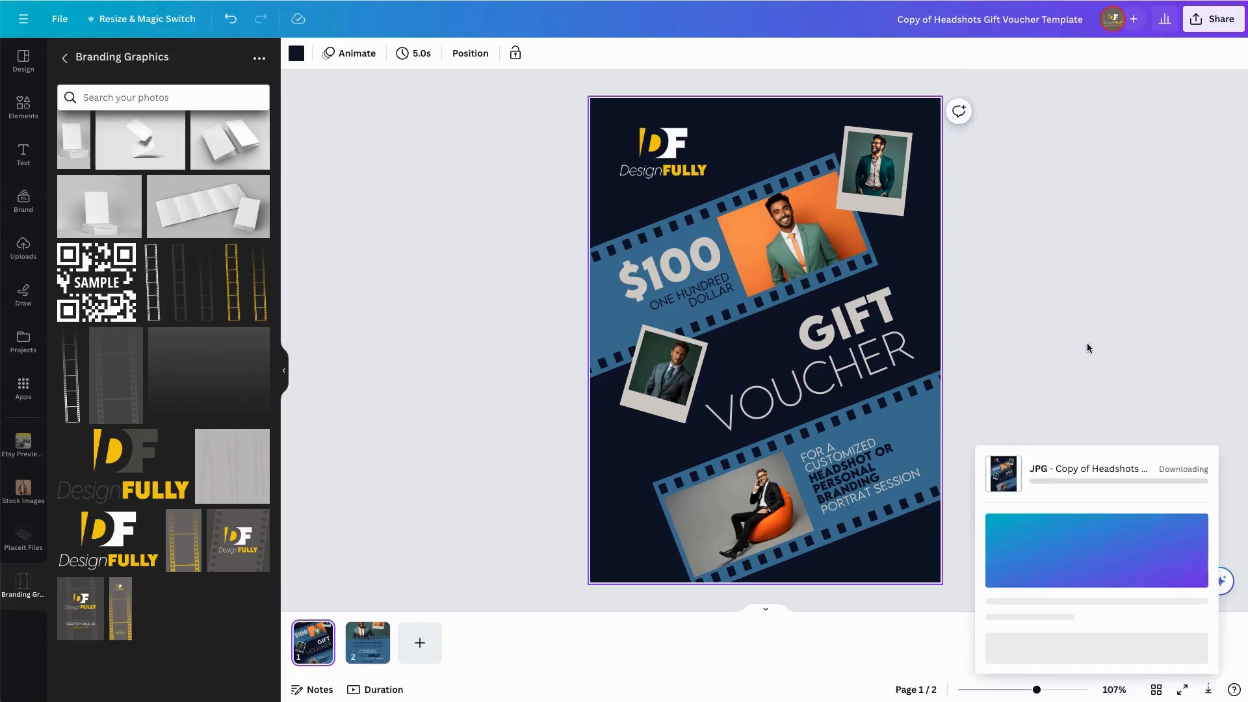